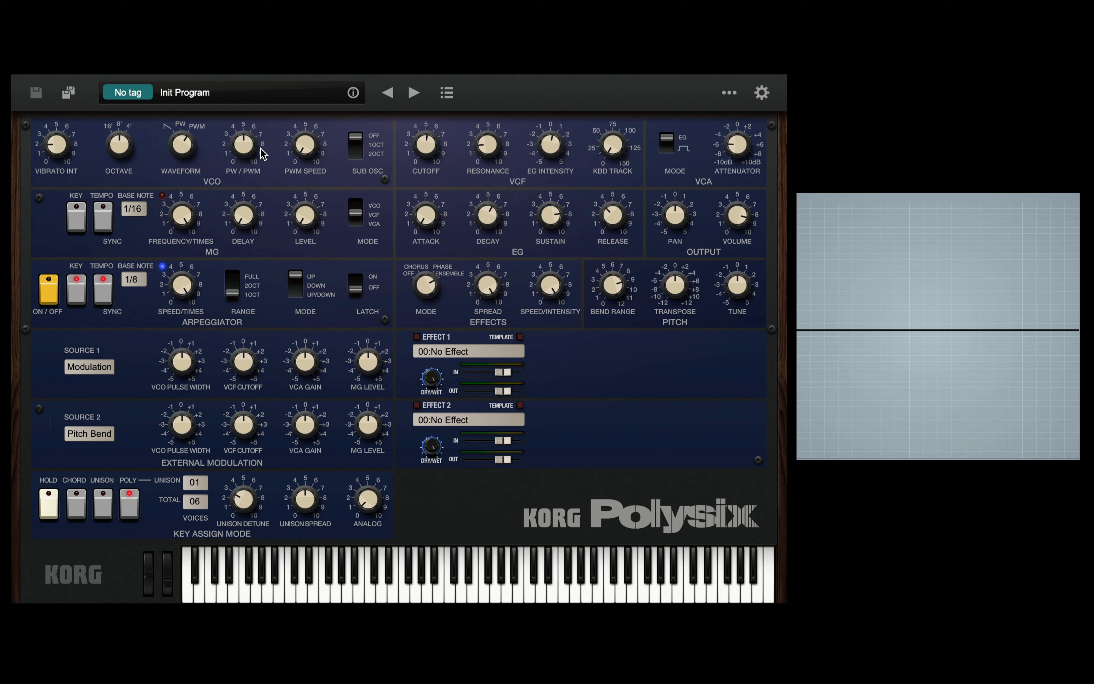
# Load the Init Program preset from the No tag category
pyautogui.click(447, 92)
pyautogui.moveTo(482, 95)
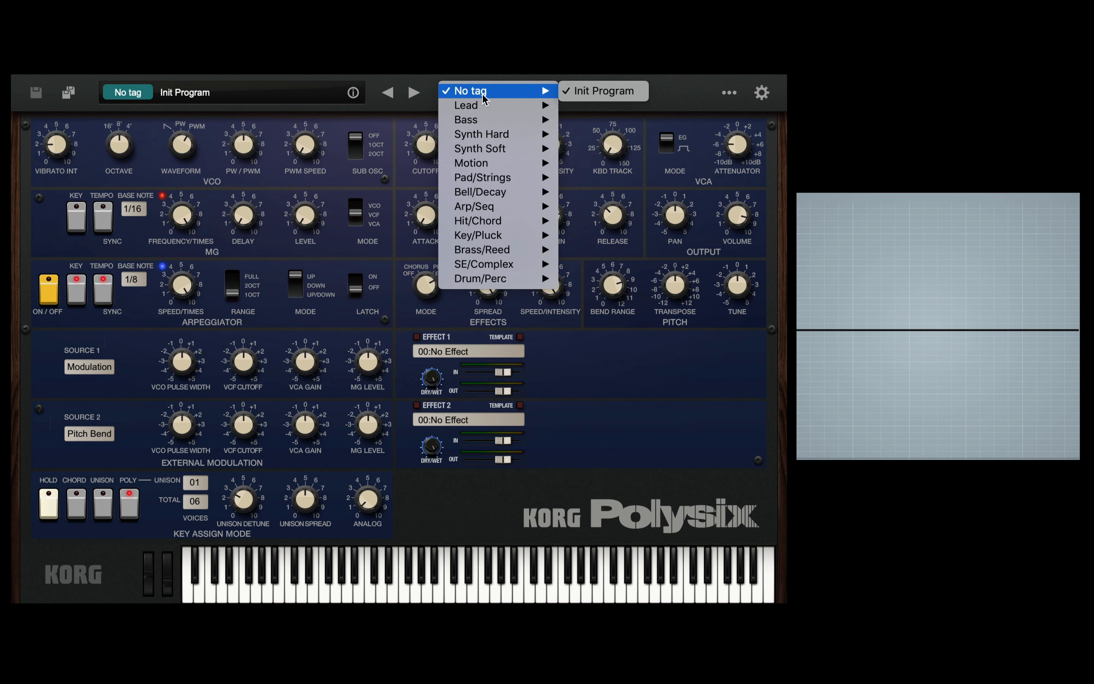
pyautogui.click(582, 90)
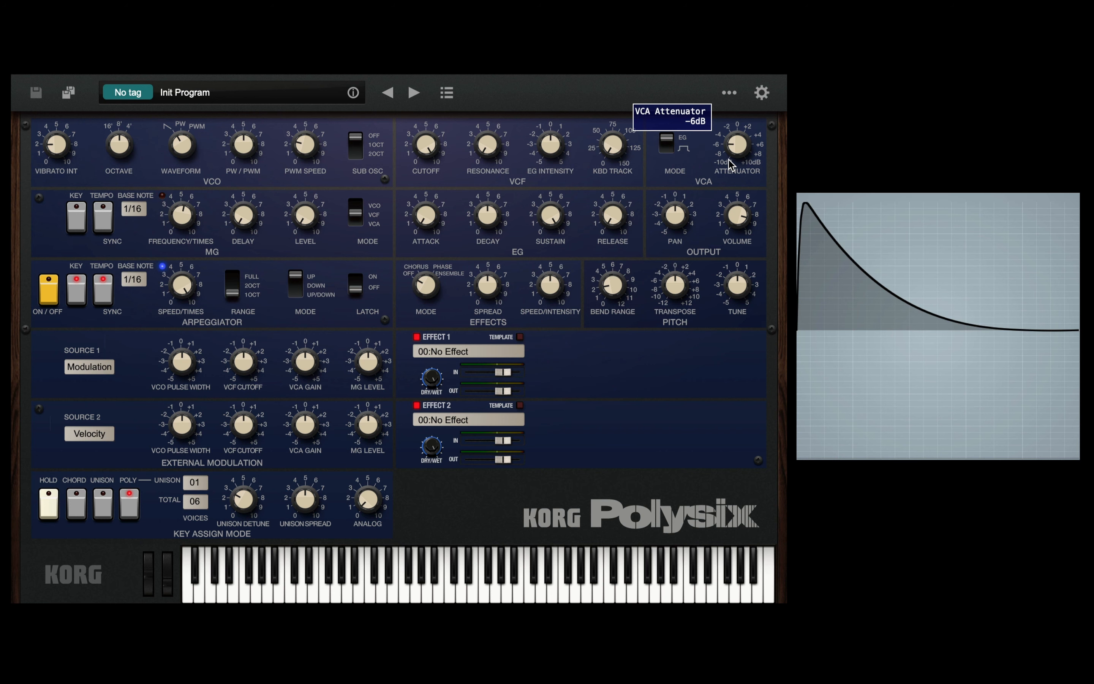
# Set the VCO waveform to PWM, vary the modulation depth and speed, and bring the depth down to 0.00
pyautogui.moveTo(182, 143)
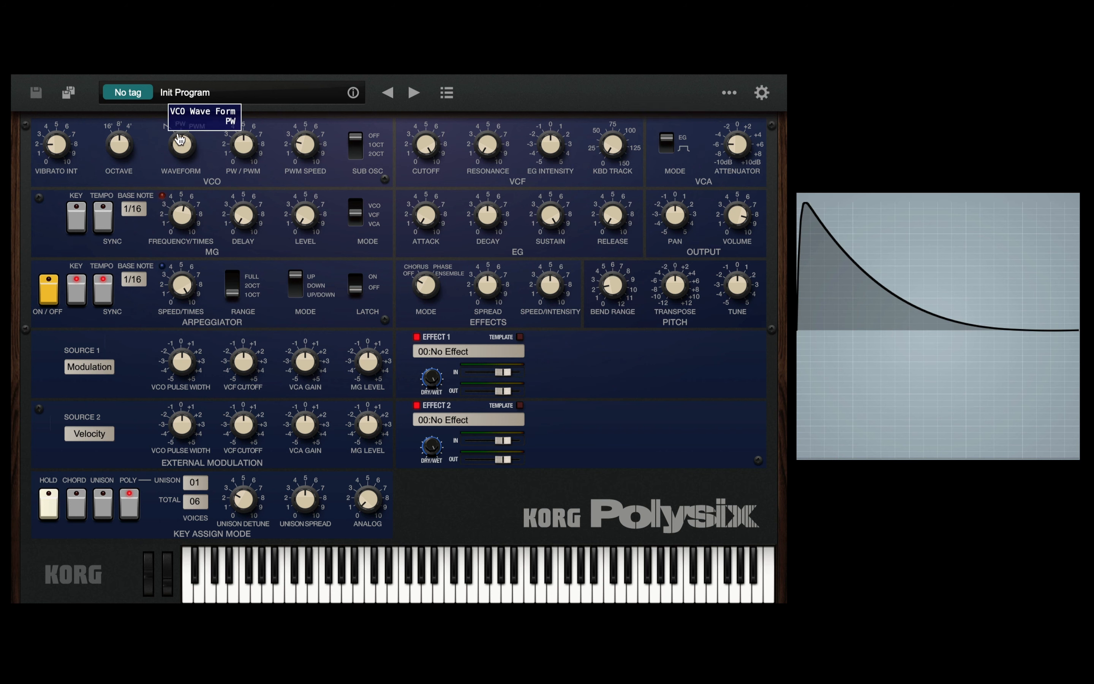
pyautogui.moveTo(302, 146)
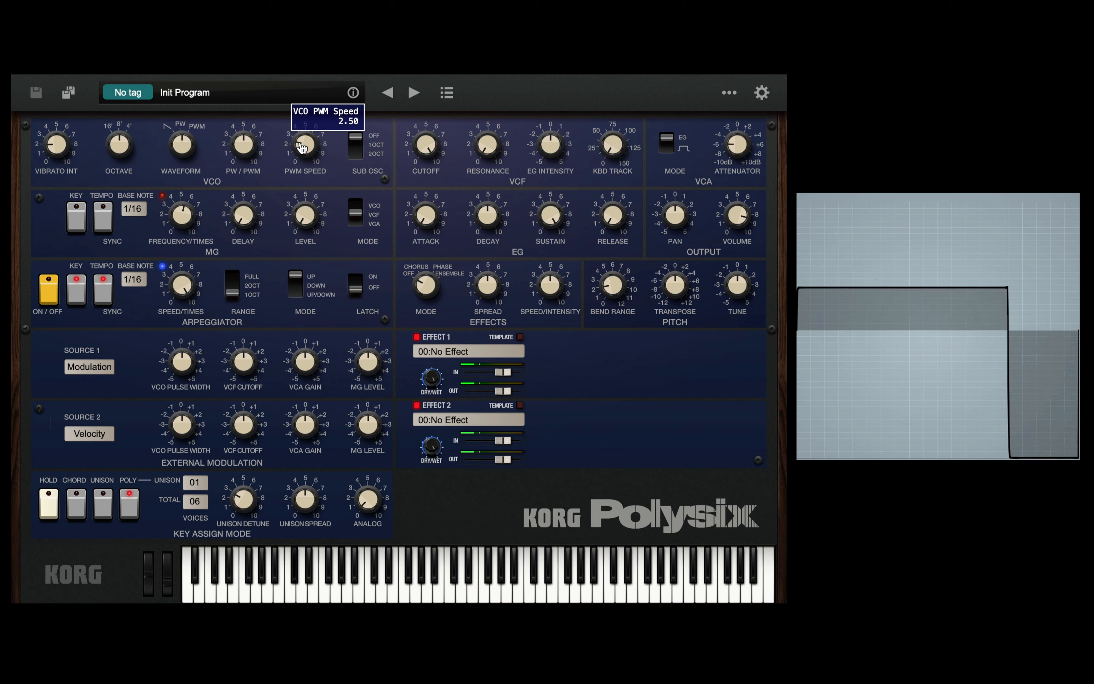
pyautogui.moveTo(244, 160)
pyautogui.moveTo(245, 161); pyautogui.dragTo(241, 126)
pyautogui.moveTo(305, 145); pyautogui.dragTo(312, 158)
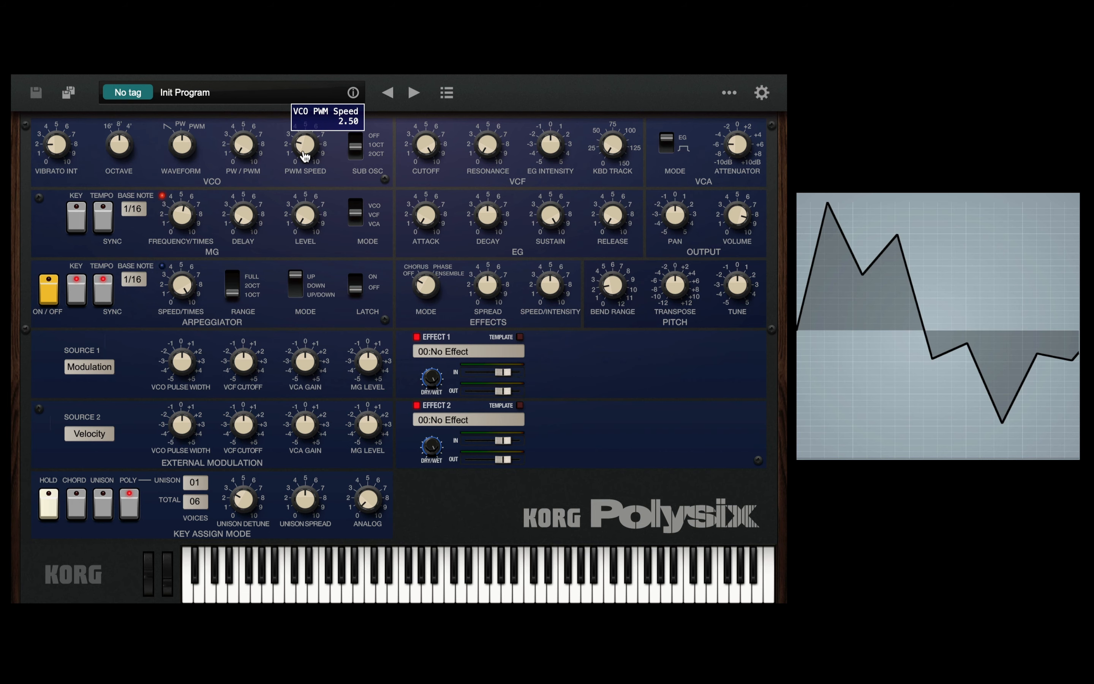
pyautogui.moveTo(306, 152); pyautogui.dragTo(307, 127)
pyautogui.moveTo(244, 144); pyautogui.dragTo(254, 154)
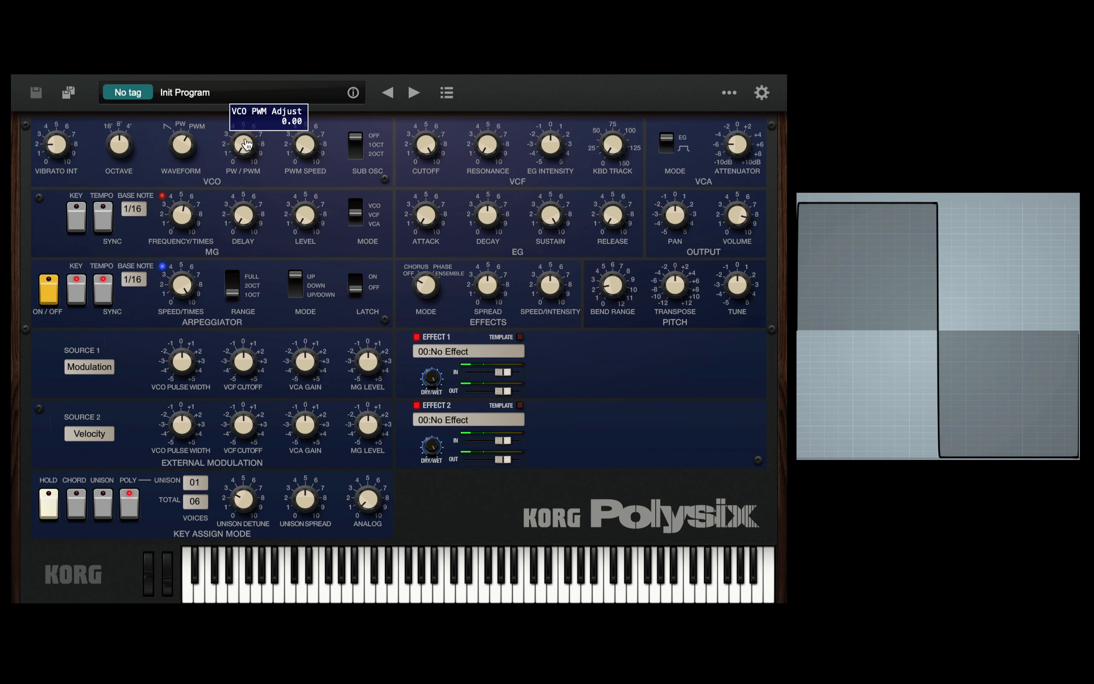
# Vary the VCO PWM depth and speed, ending at a depth of 8.30 and a speed of 0.70
pyautogui.moveTo(246, 144); pyautogui.dragTo(236, 106)
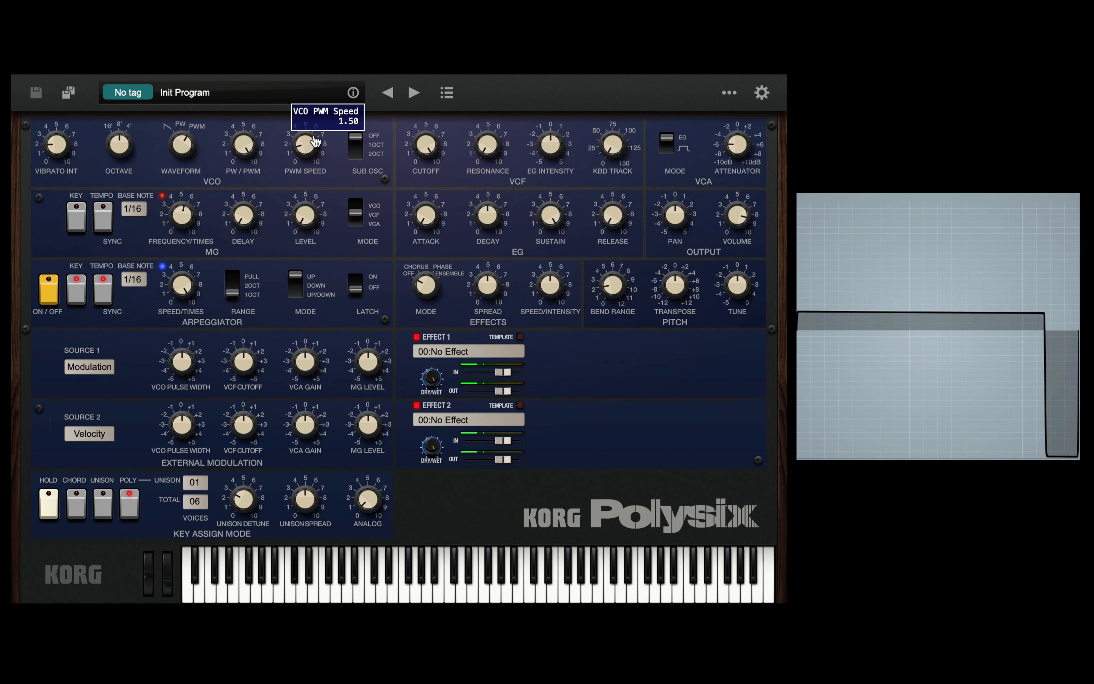
pyautogui.moveTo(315, 142); pyautogui.dragTo(315, 139)
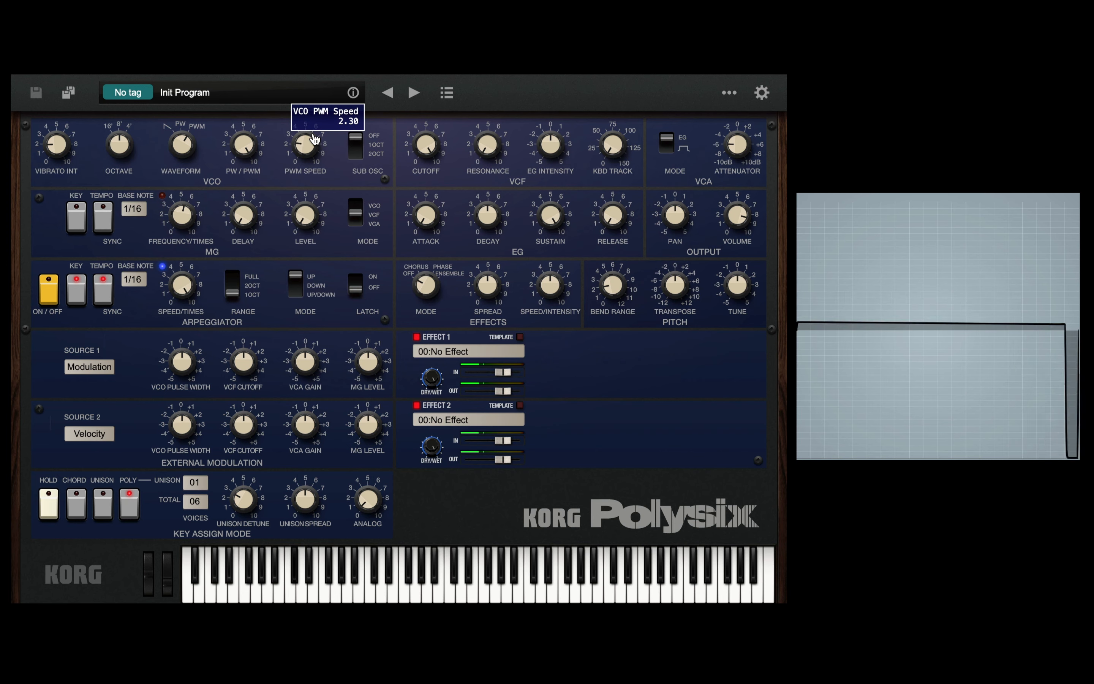
pyautogui.moveTo(243, 144)
pyautogui.mouseDown()
pyautogui.moveTo(242, 177)
pyautogui.moveTo(234, 158)
pyautogui.mouseUp()
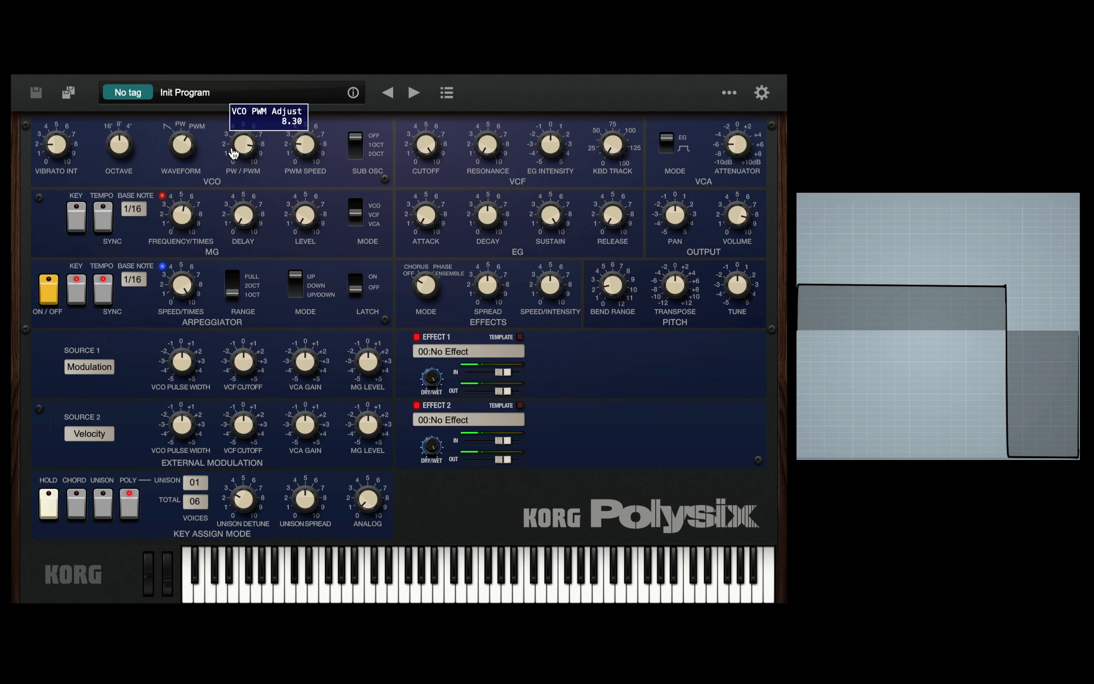
pyautogui.moveTo(312, 143)
pyautogui.moveTo(311, 144); pyautogui.dragTo(307, 149)
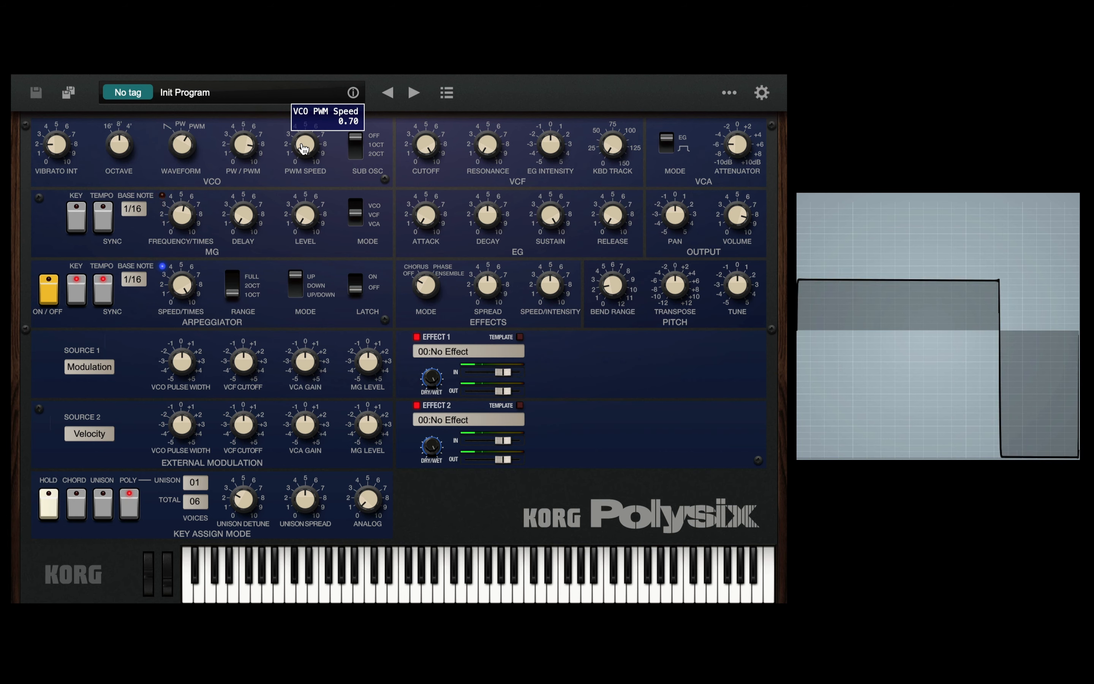
# Raise the VCO PWM depth to nearly its maximum and lower the PWM speed to 0.10
pyautogui.moveTo(249, 148)
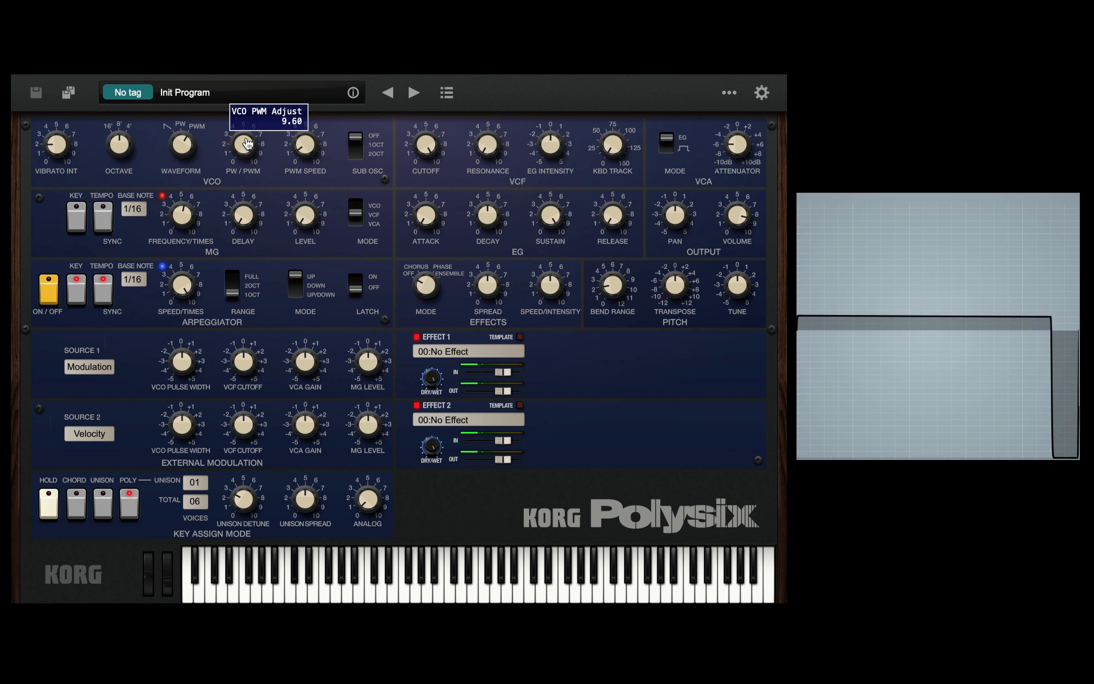
pyautogui.moveTo(249, 148); pyautogui.dragTo(248, 142)
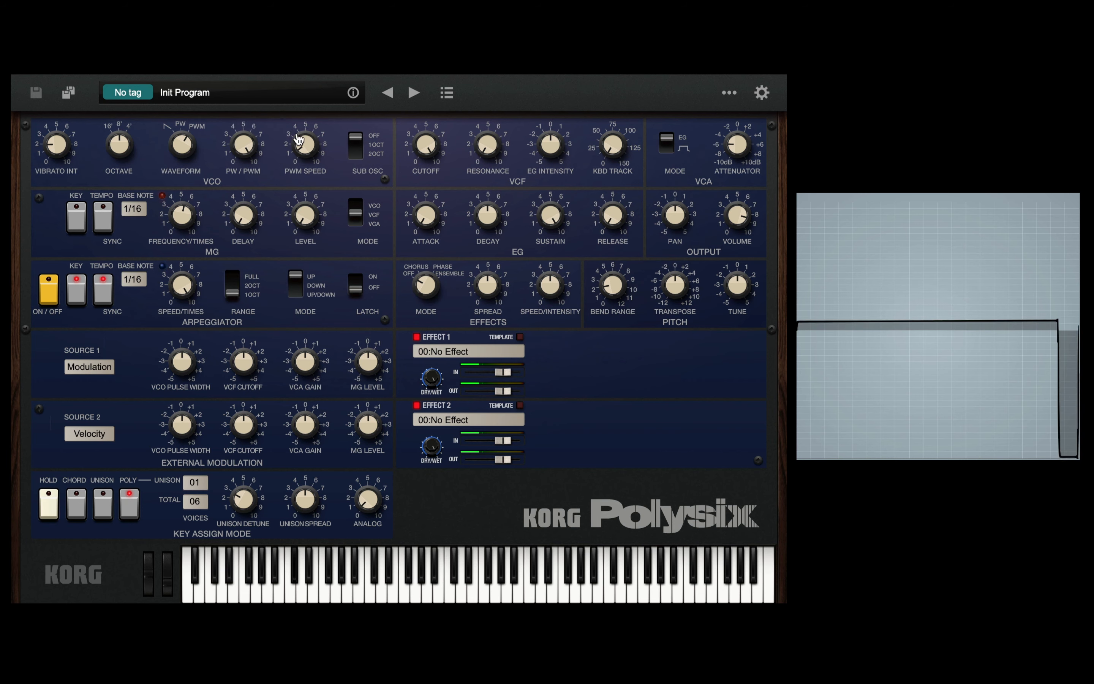
pyautogui.moveTo(309, 143)
pyautogui.moveTo(308, 143); pyautogui.dragTo(309, 145)
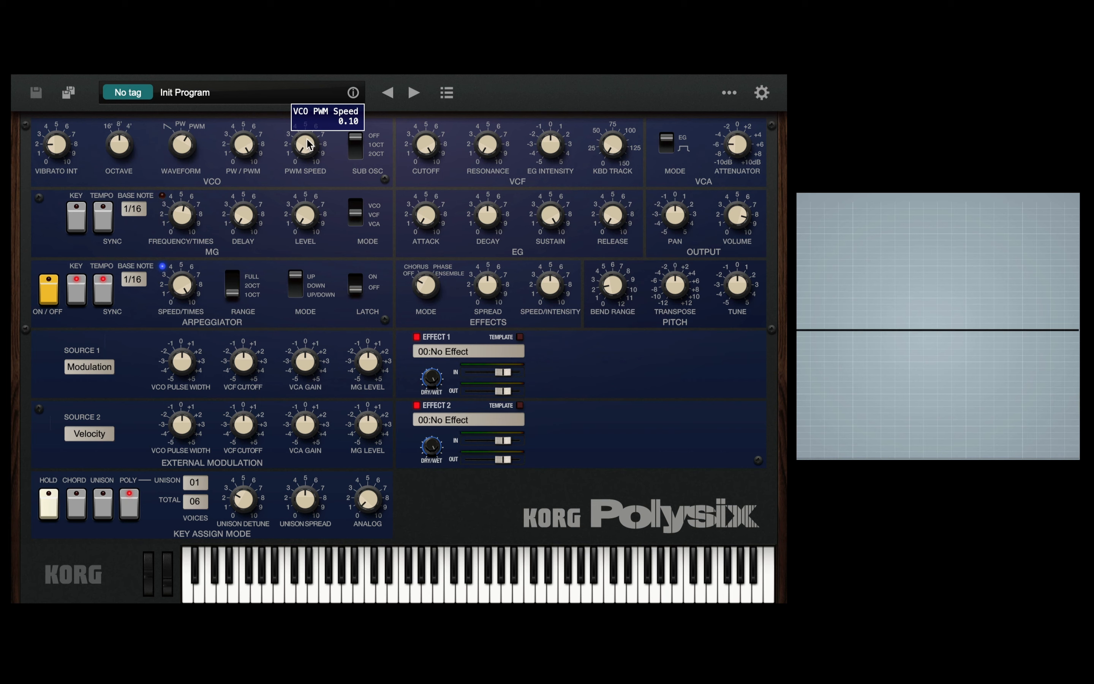
# Switch the VCO waveform to PW and lower the pulse width to its minimum
pyautogui.moveTo(188, 158)
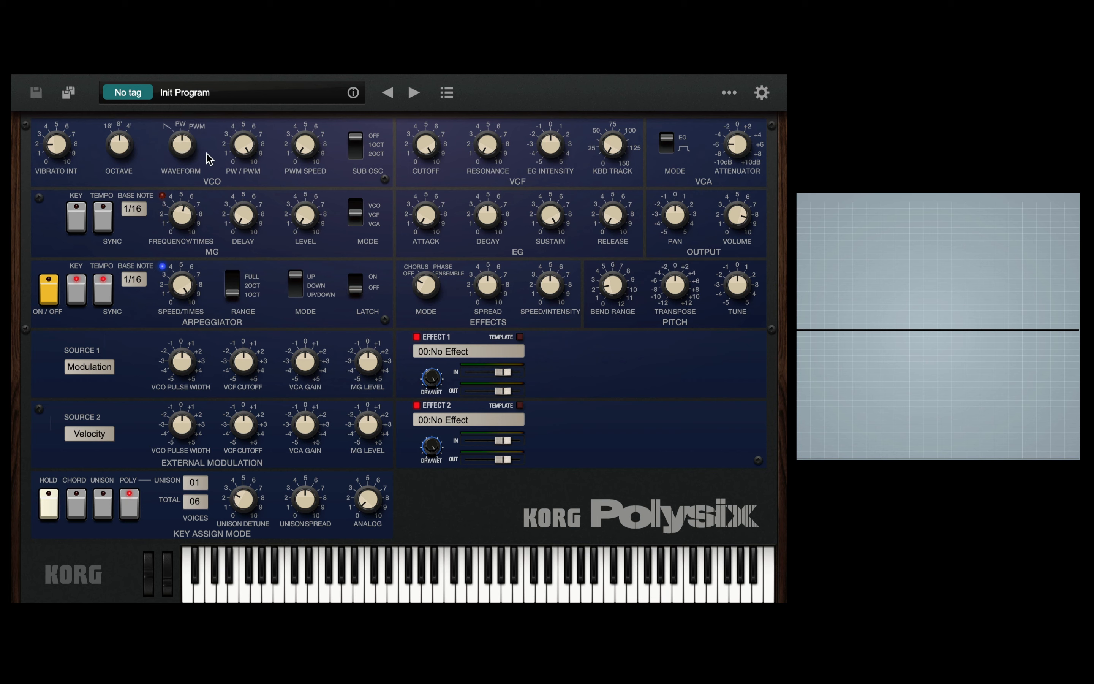
pyautogui.moveTo(305, 150)
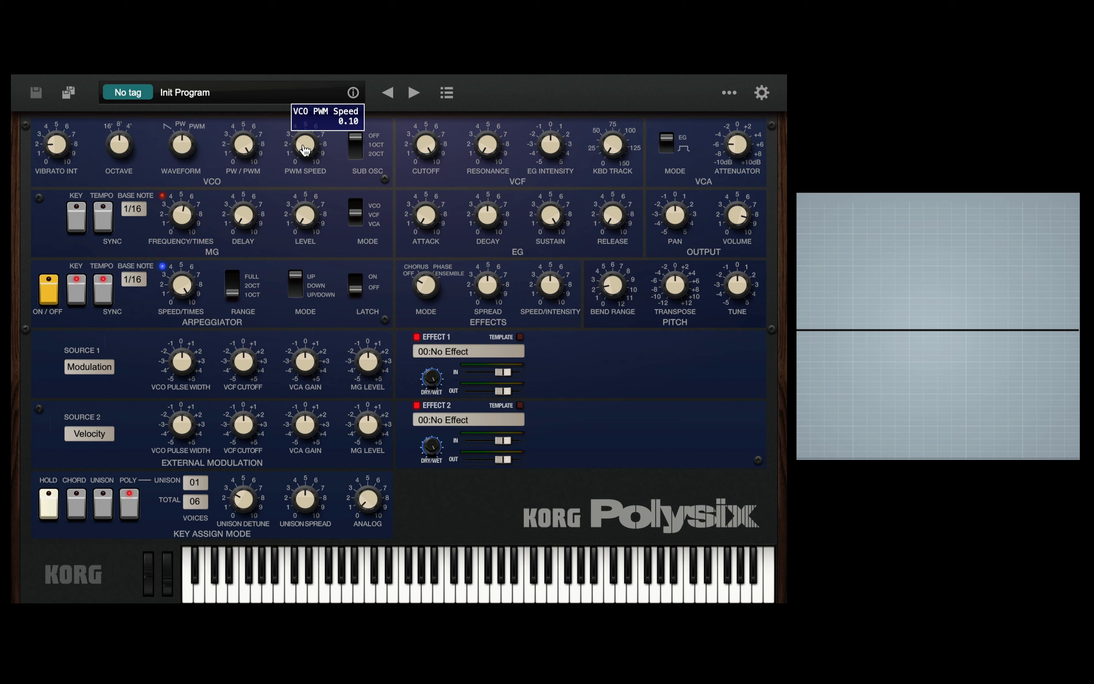
pyautogui.moveTo(247, 158)
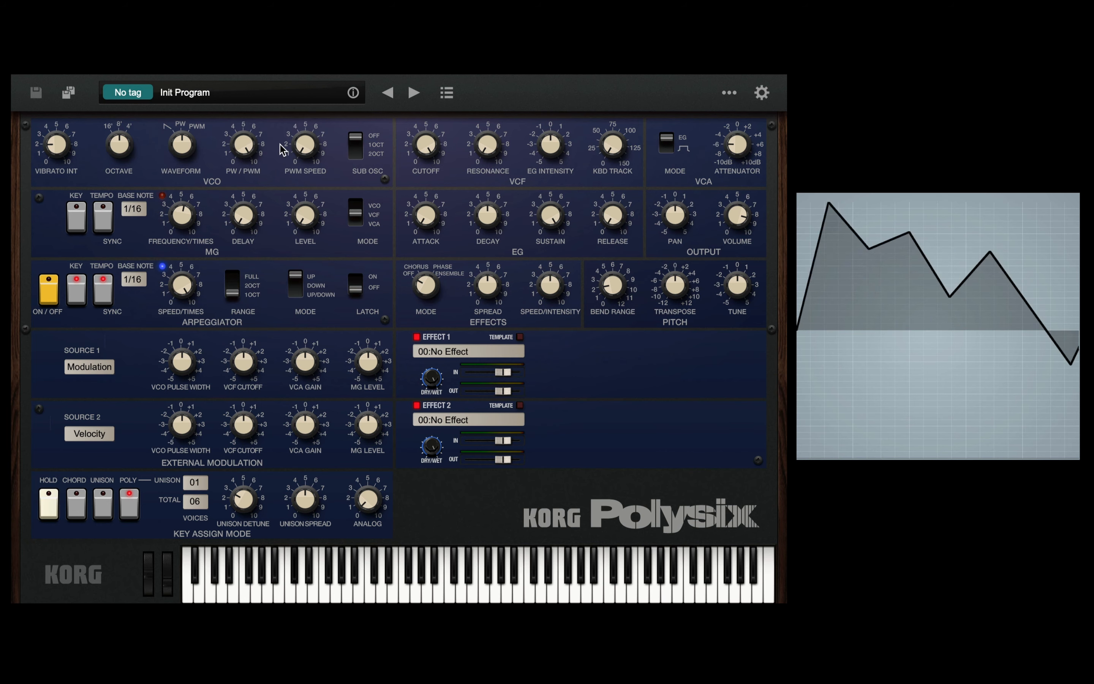
pyautogui.moveTo(252, 140)
pyautogui.mouseDown()
pyautogui.moveTo(255, 193)
pyautogui.moveTo(247, 156)
pyautogui.mouseUp()
# Switch the VCO waveform to PWM, try a faster PWM speed before lowering it to near minimum, and raise the depth to 10.00
pyautogui.click(188, 149)
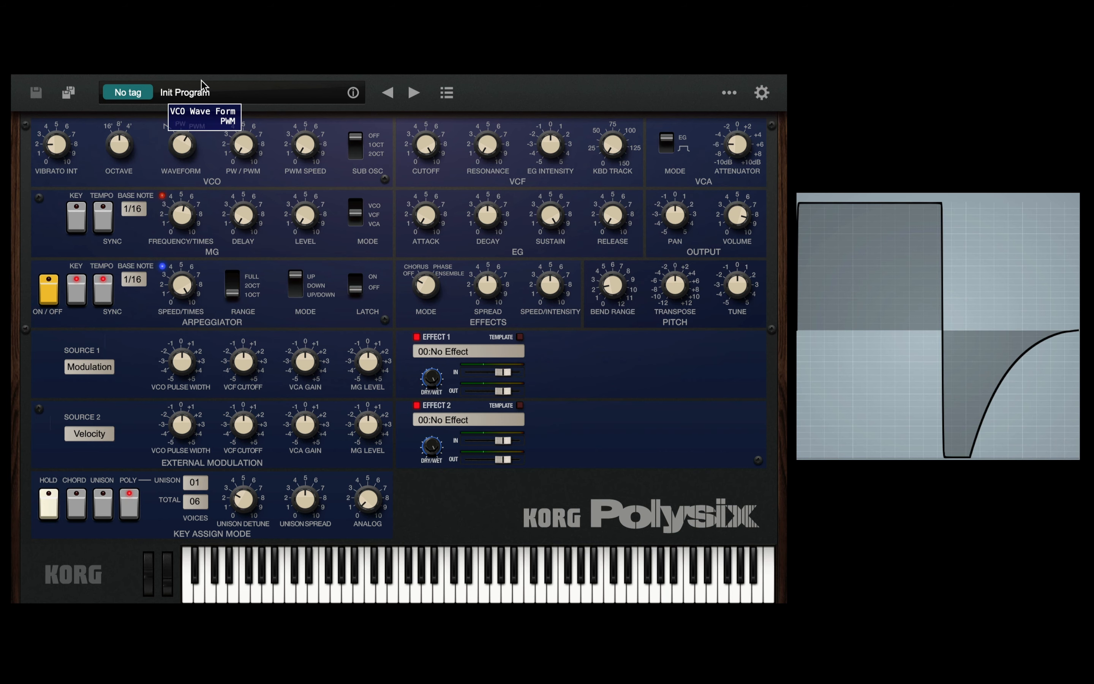
pyautogui.click(312, 138)
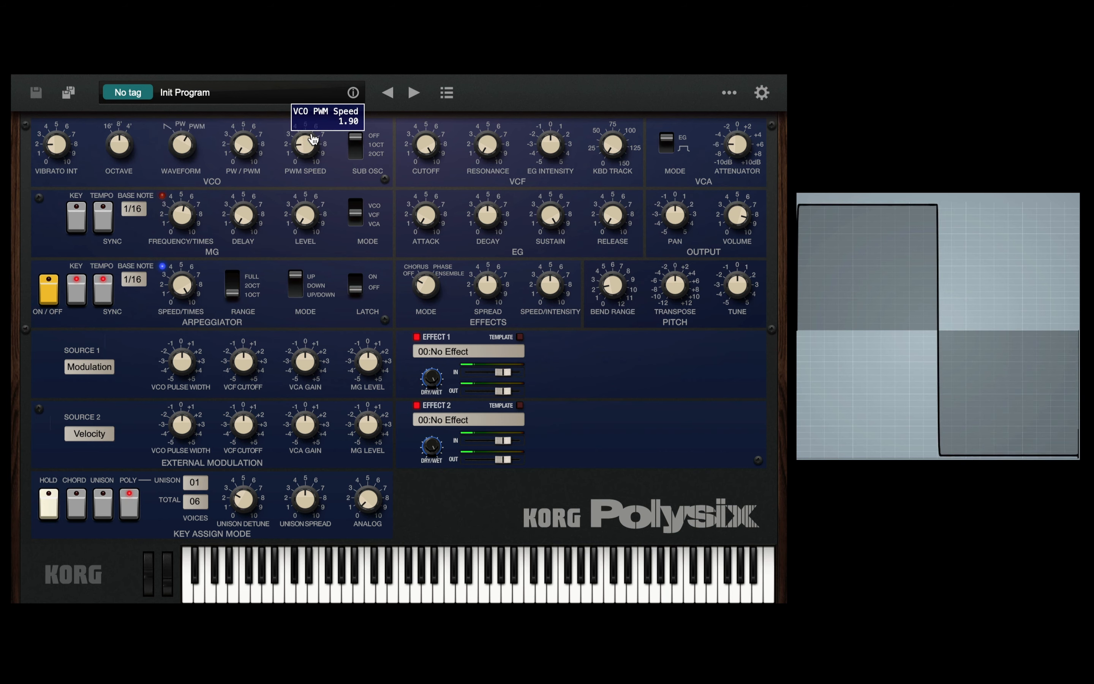
pyautogui.moveTo(312, 137); pyautogui.dragTo(310, 148)
pyautogui.moveTo(243, 140); pyautogui.dragTo(244, 76)
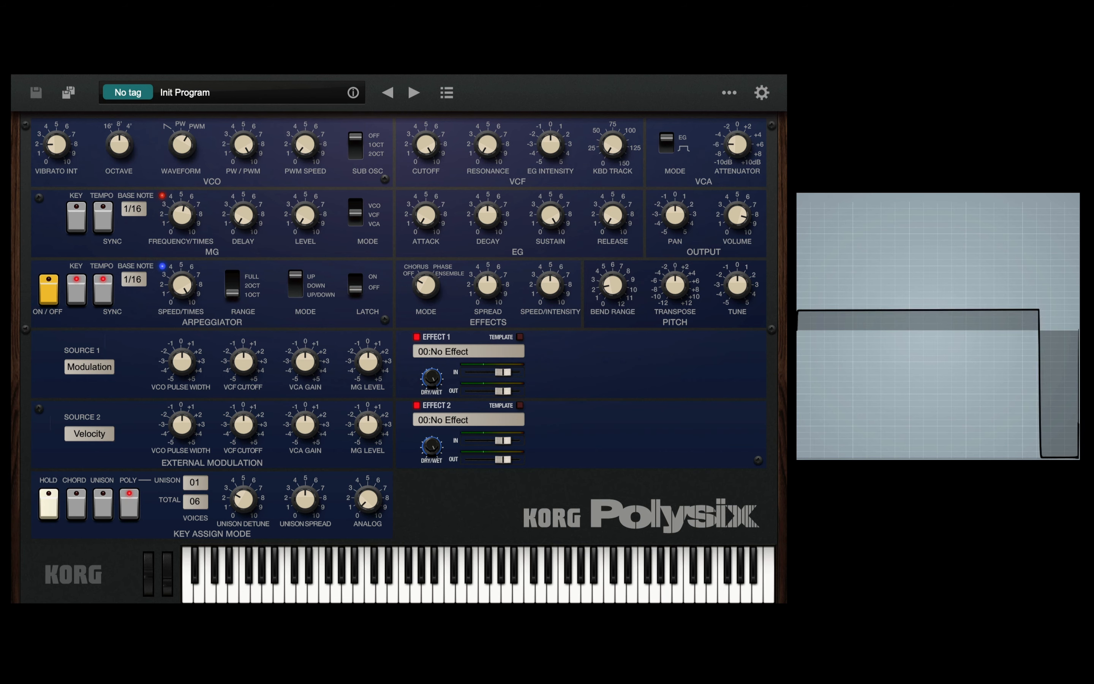
# Set the VCO to PW with the pulse width at 0.00, and switch it back to PWM with the depth at 10.00
pyautogui.moveTo(185, 139); pyautogui.dragTo(184, 147)
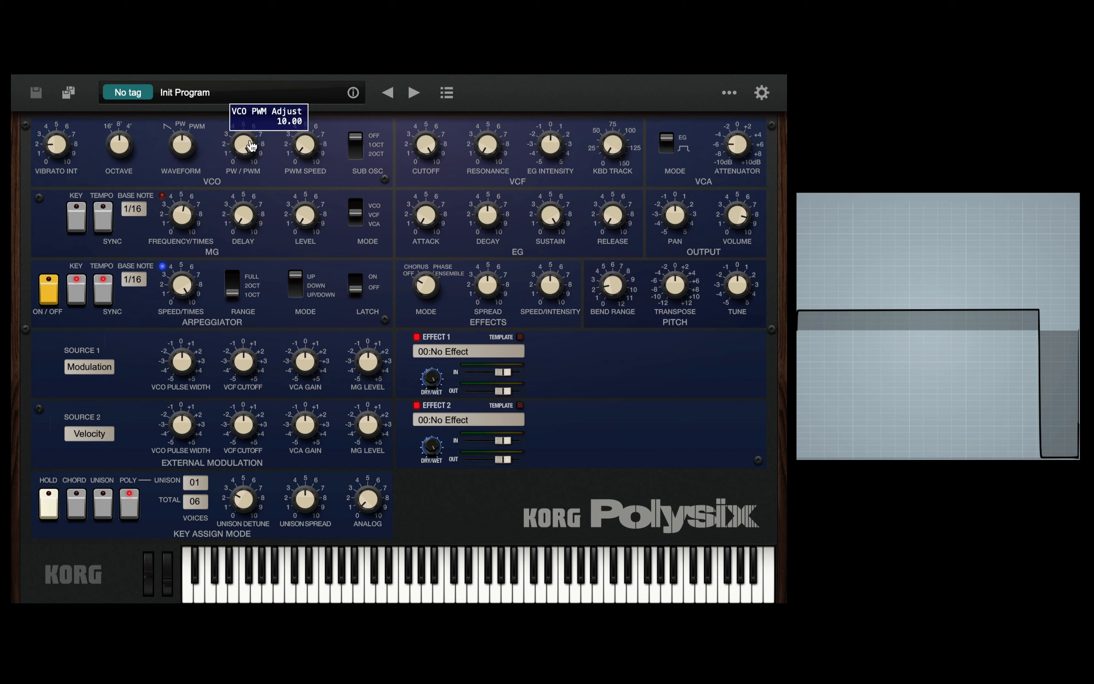
pyautogui.moveTo(252, 145); pyautogui.dragTo(252, 195)
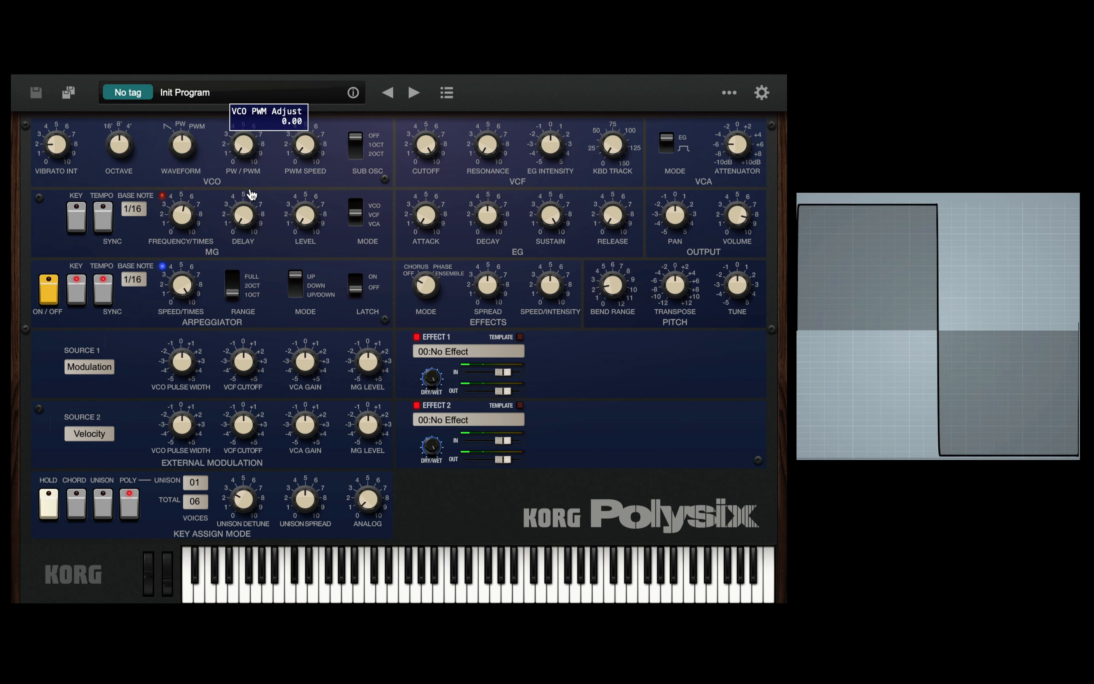
pyautogui.moveTo(184, 147); pyautogui.dragTo(245, 97)
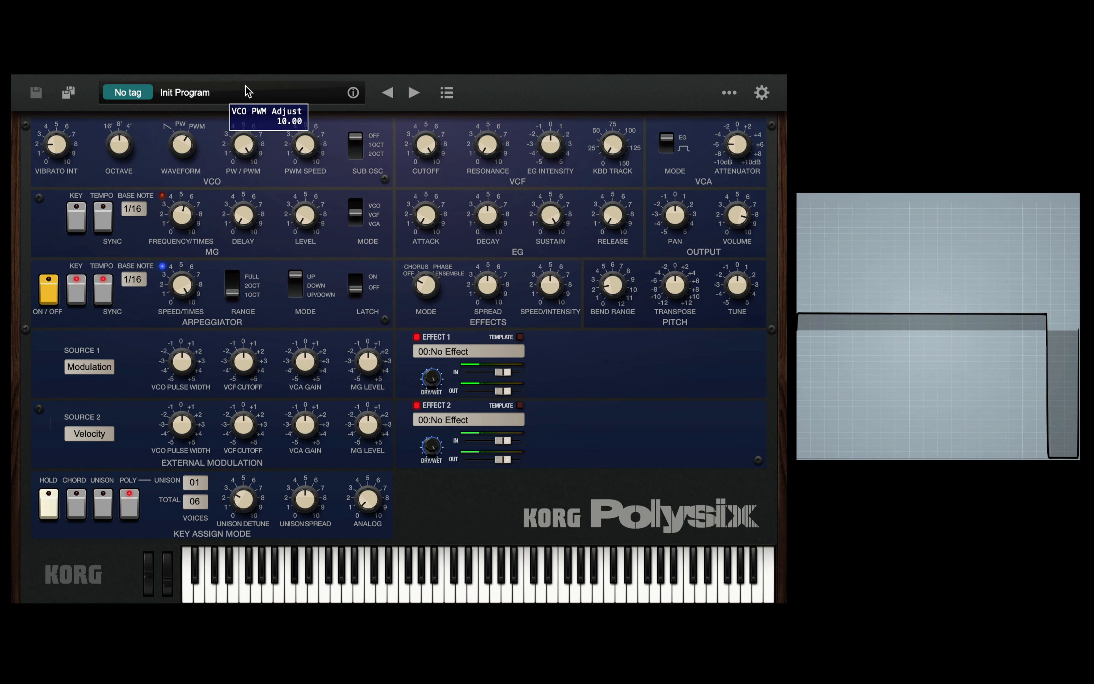
pyautogui.click(316, 149)
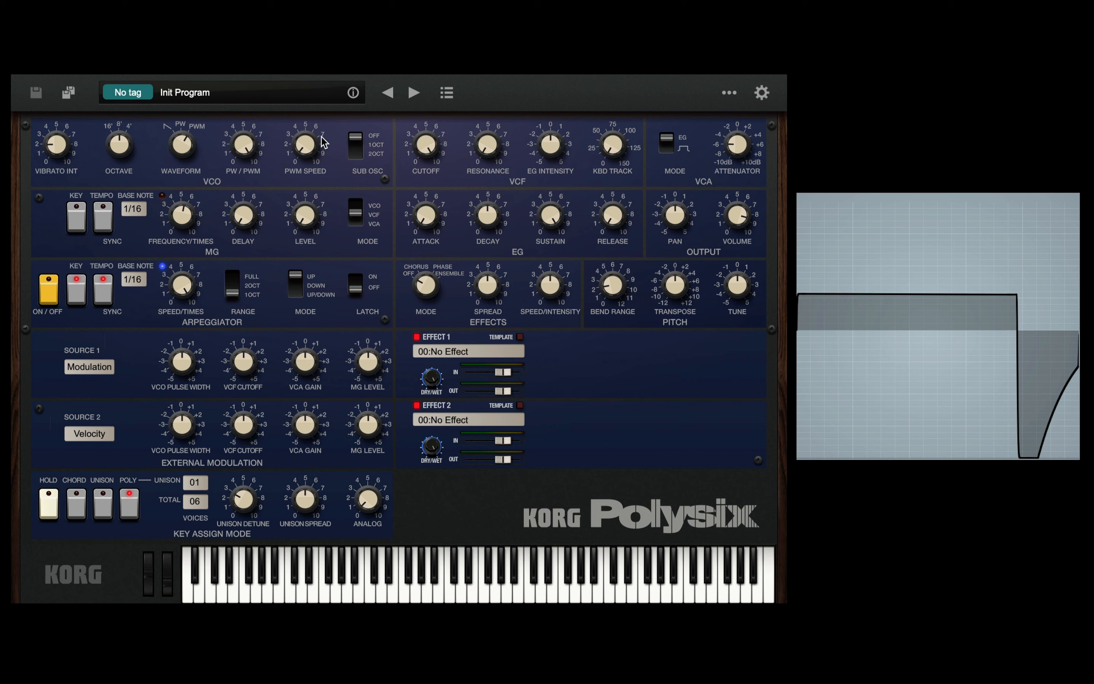
# Sweep the VCF cutoff down and back up, and reposition the Polysix plug-in window in Live
pyautogui.moveTo(427, 144); pyautogui.dragTo(427, 176)
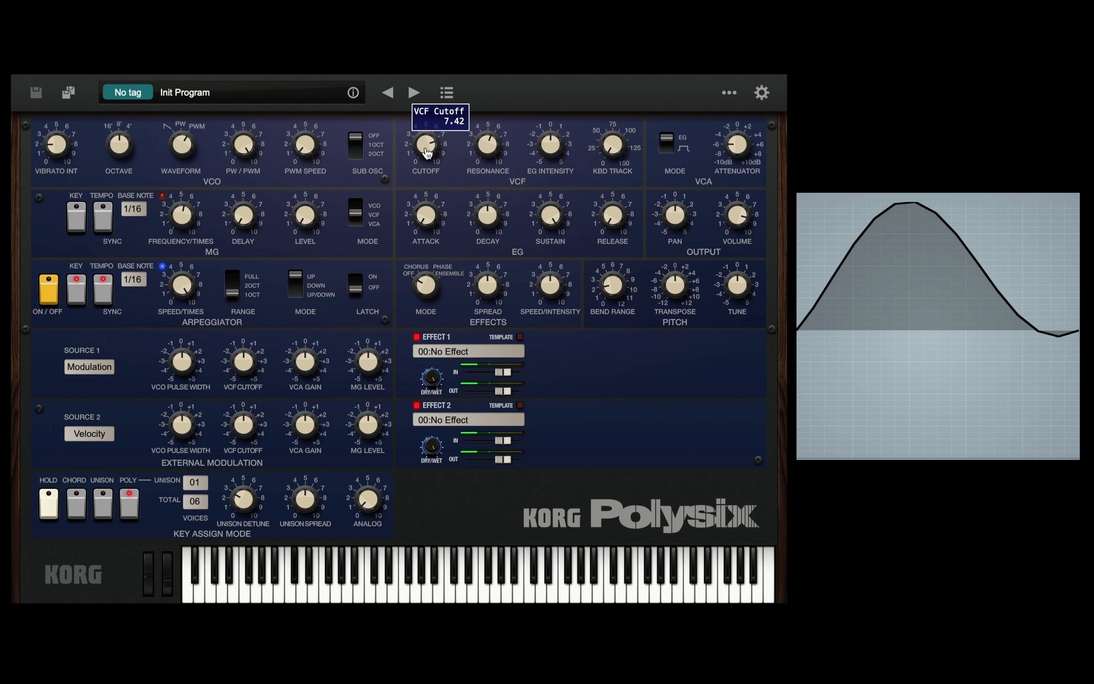
pyautogui.moveTo(426, 149)
pyautogui.mouseDown()
pyautogui.moveTo(428, 172)
pyautogui.moveTo(421, 141)
pyautogui.mouseUp()
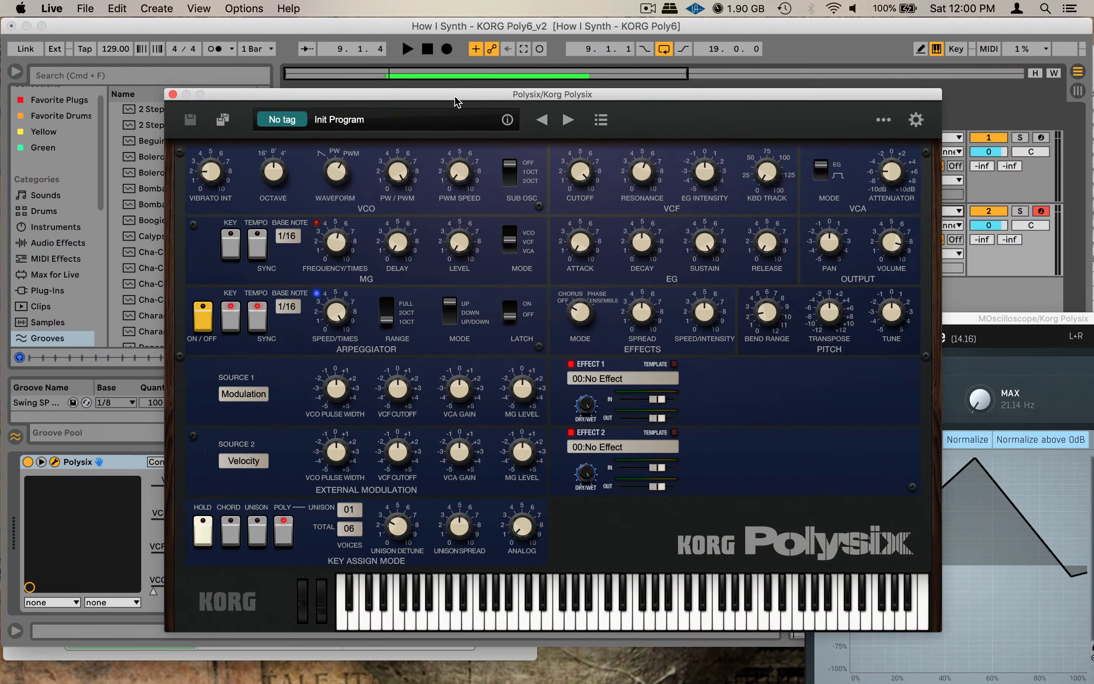
pyautogui.moveTo(456, 100); pyautogui.dragTo(521, 86)
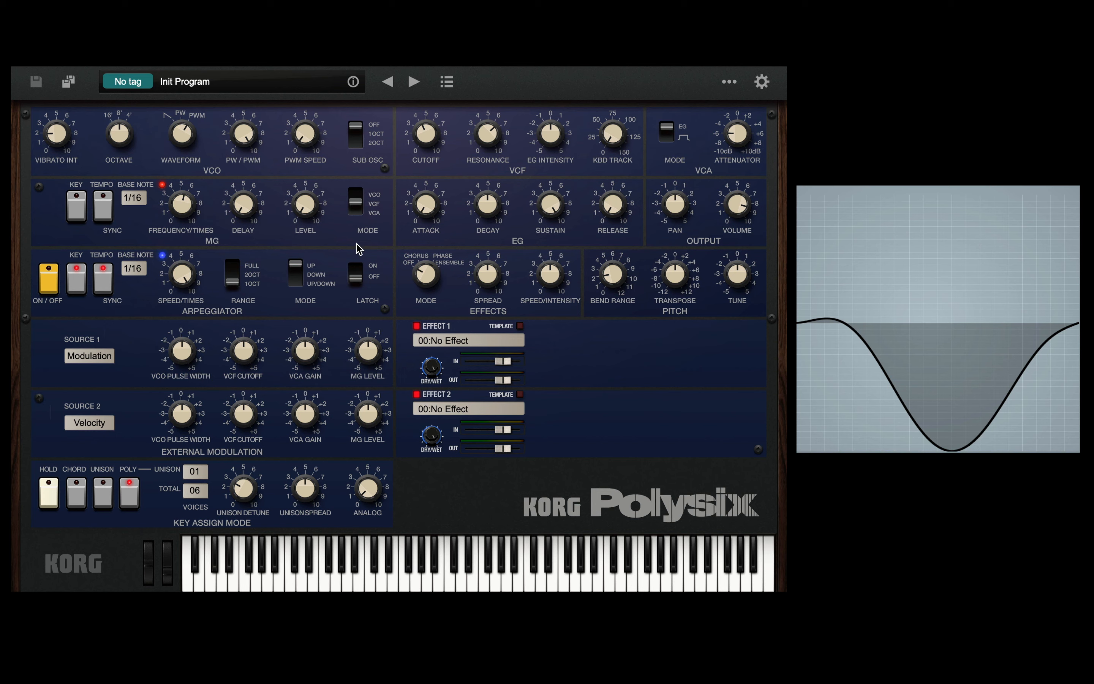
# Turn on key sync and tempo sync for the MG and set its base note to 1/1
pyautogui.click(76, 203)
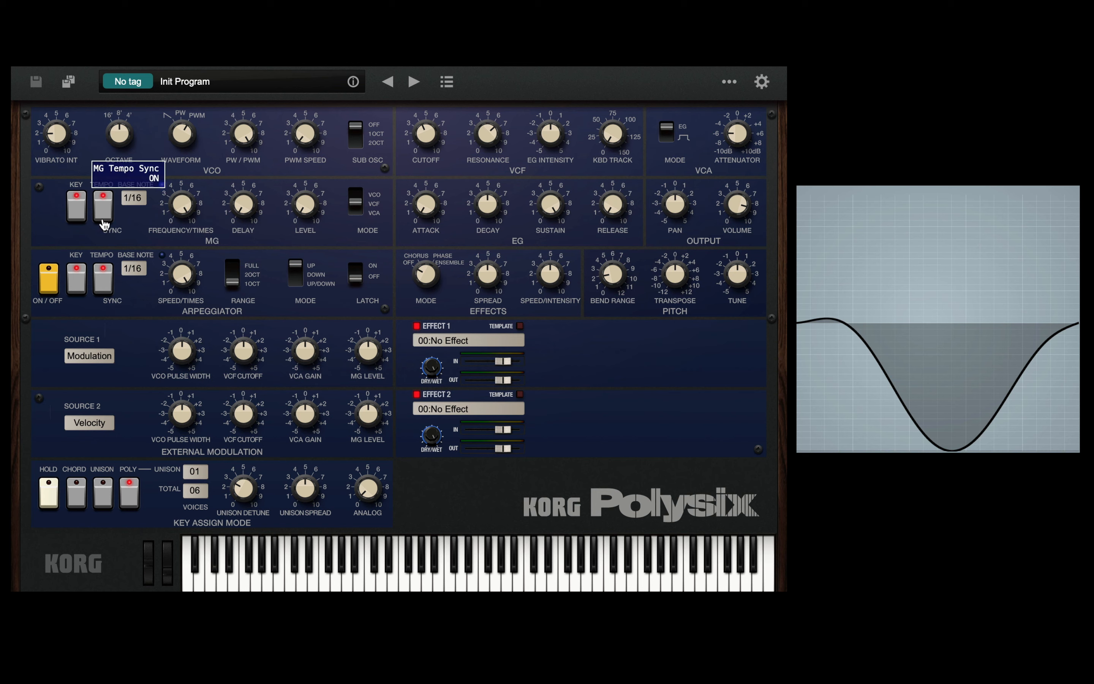
pyautogui.click(103, 205)
pyautogui.click(133, 197)
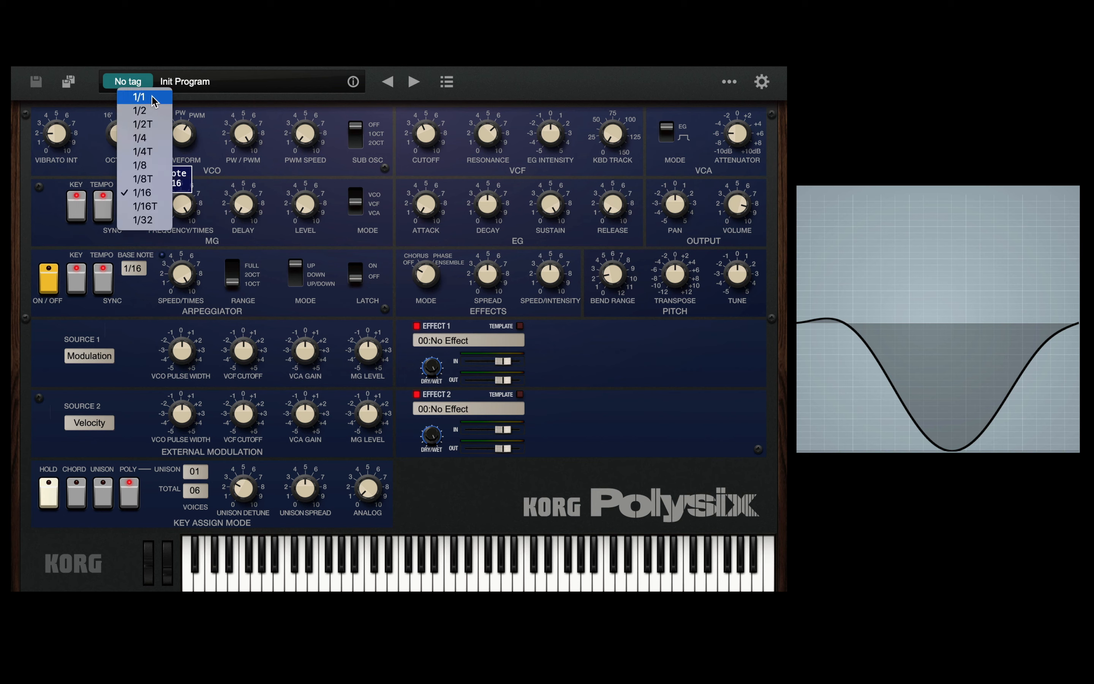
pyautogui.click(153, 98)
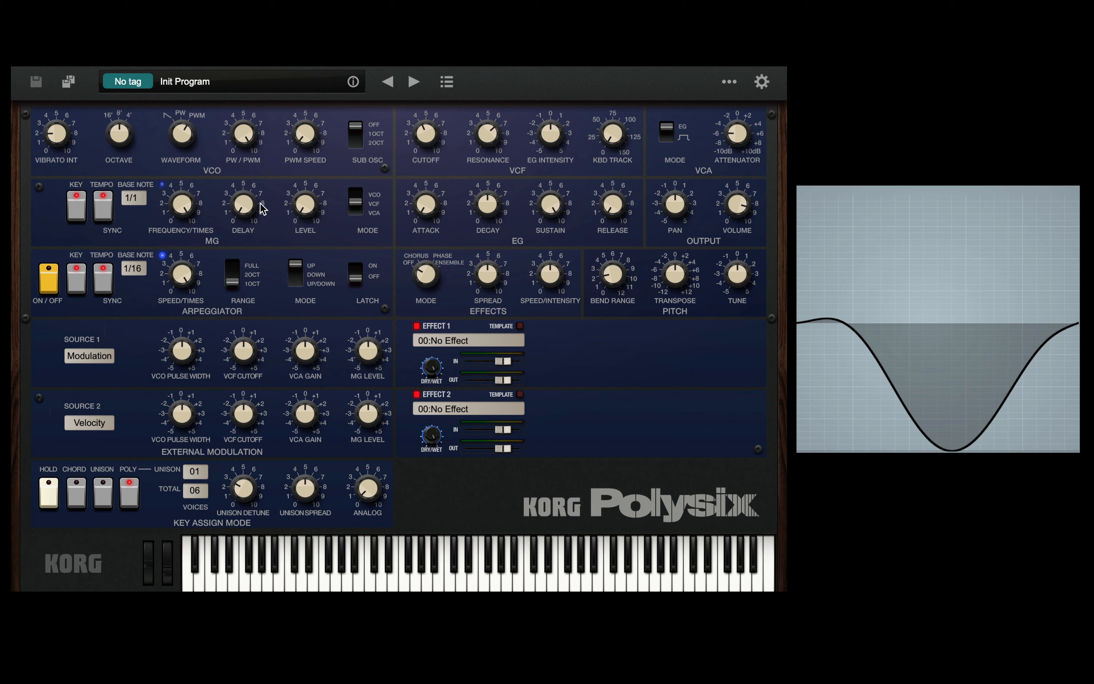
# Turn off the MG key sync and raise the MG level to 4.80
pyautogui.moveTo(181, 211)
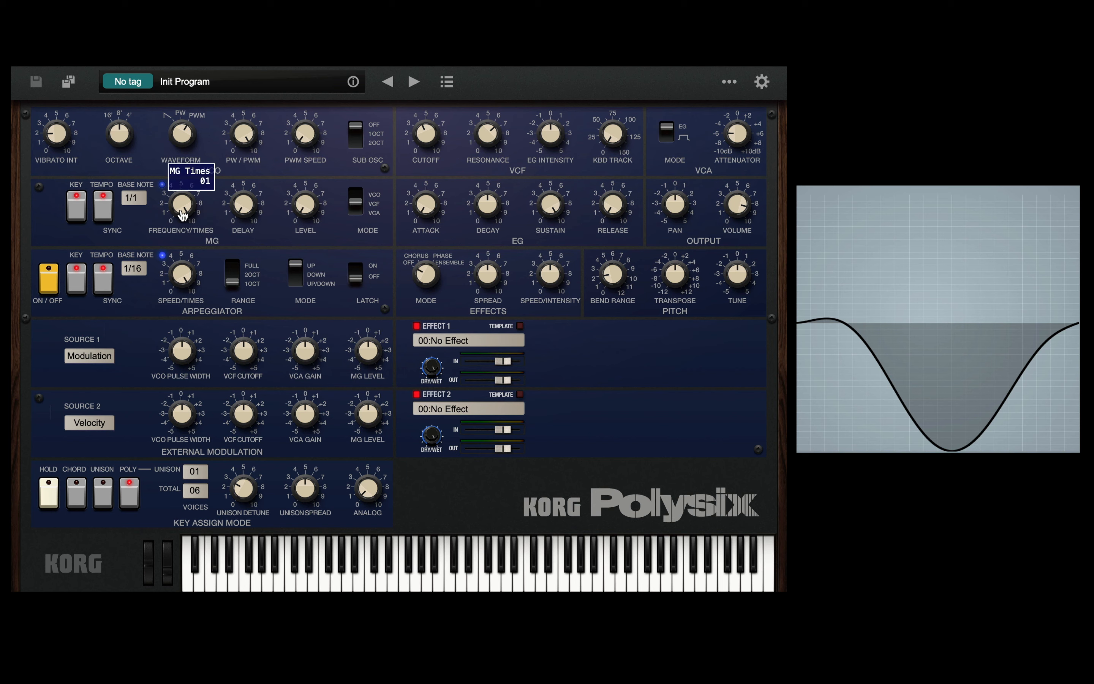
pyautogui.moveTo(251, 209)
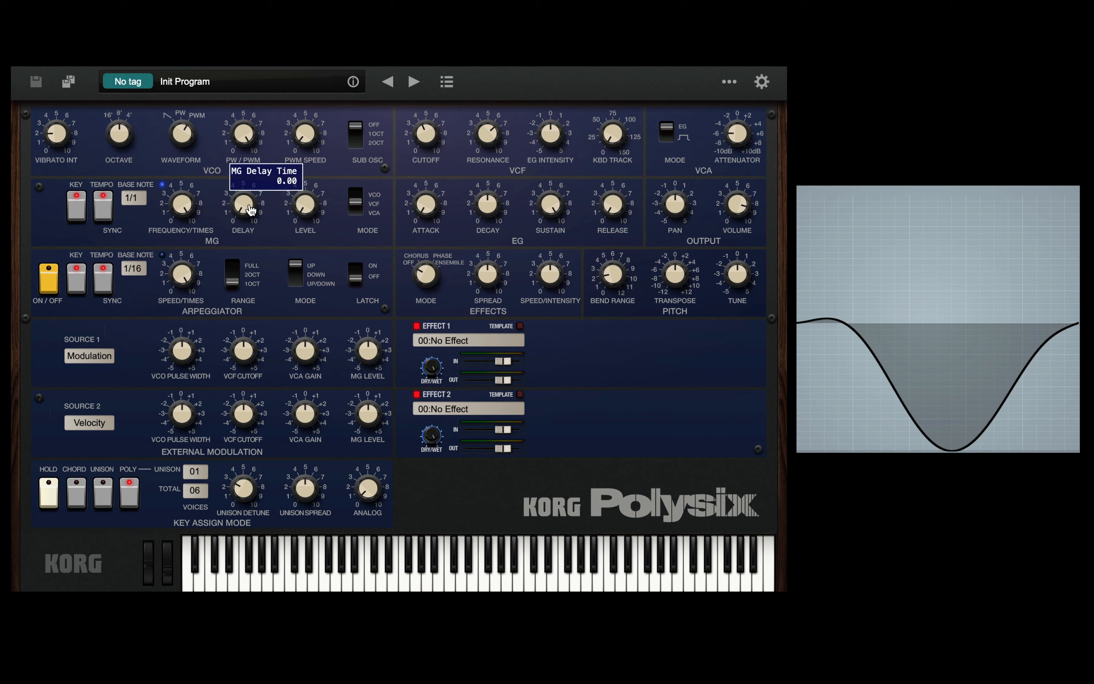
pyautogui.moveTo(310, 210)
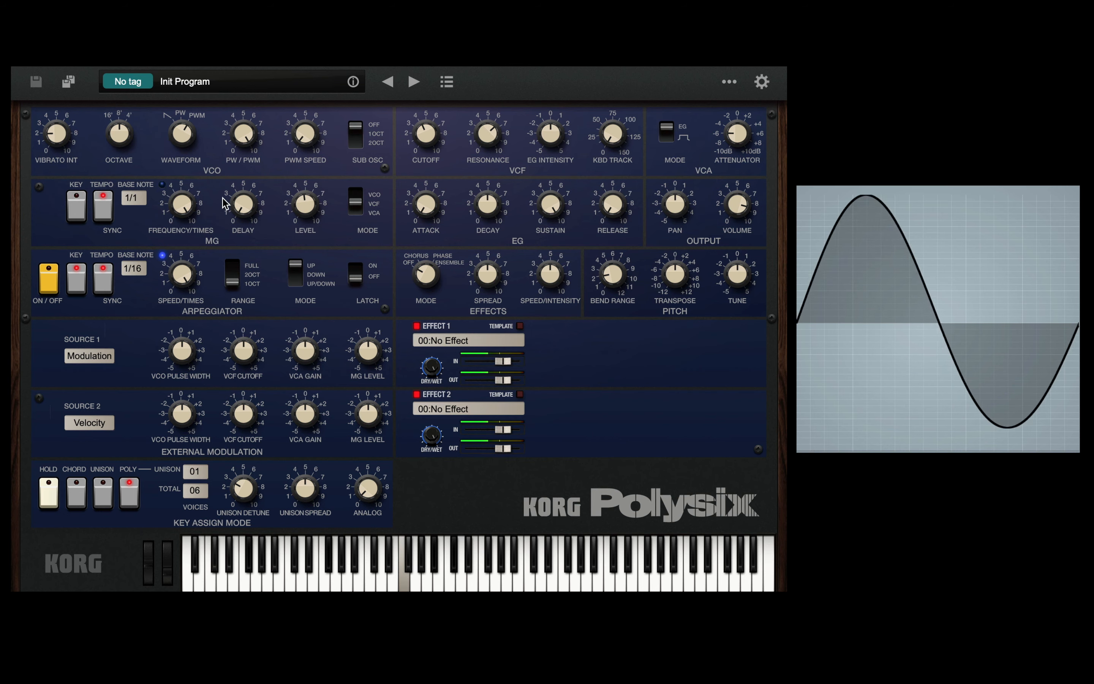
# Lower the MG level to soften the modulation and raise the VCF cutoff
pyautogui.moveTo(298, 213)
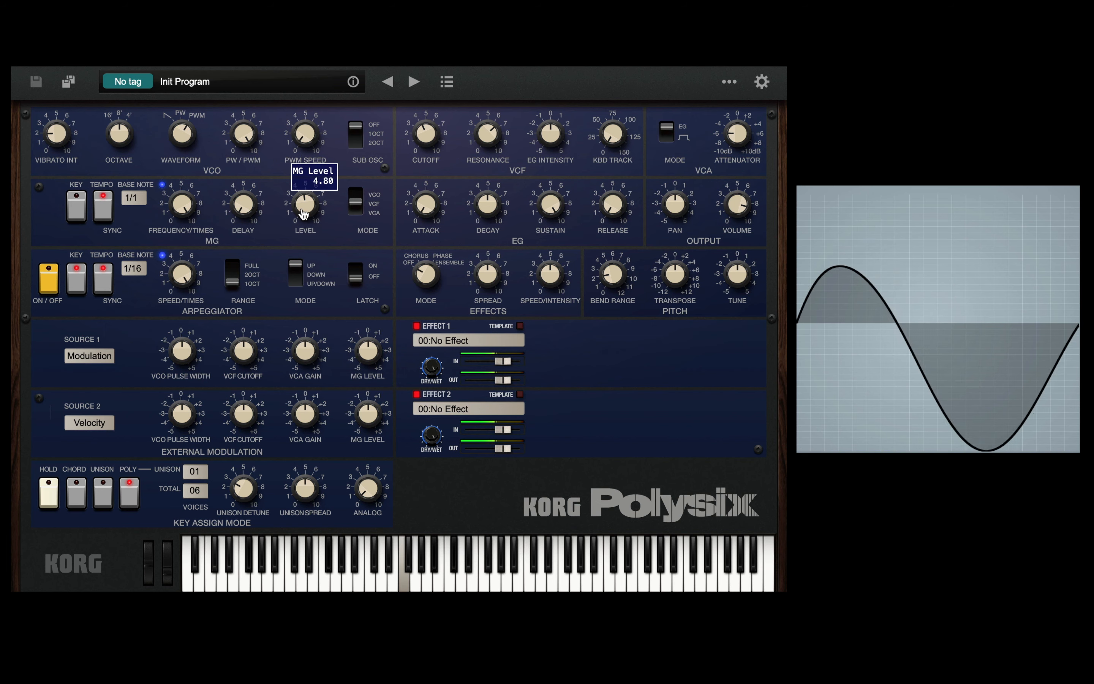
pyautogui.moveTo(302, 211); pyautogui.dragTo(303, 214)
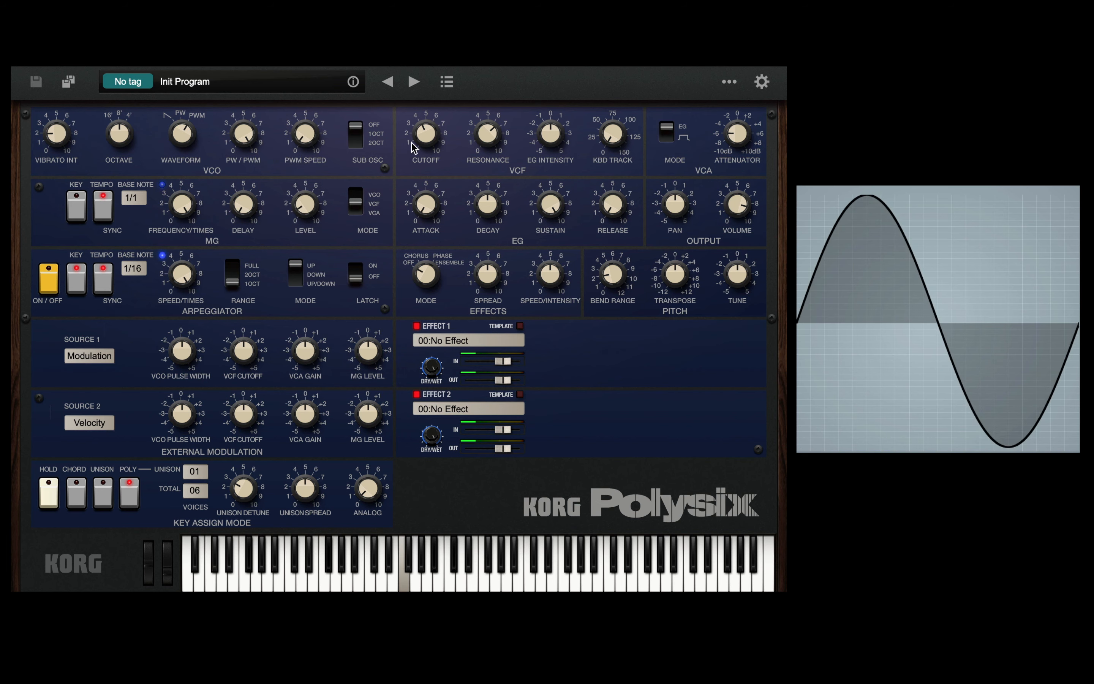
pyautogui.moveTo(413, 146)
pyautogui.mouseDown()
pyautogui.moveTo(420, 137)
pyautogui.moveTo(471, 155)
pyautogui.moveTo(430, 147)
pyautogui.moveTo(424, 134)
pyautogui.mouseUp()
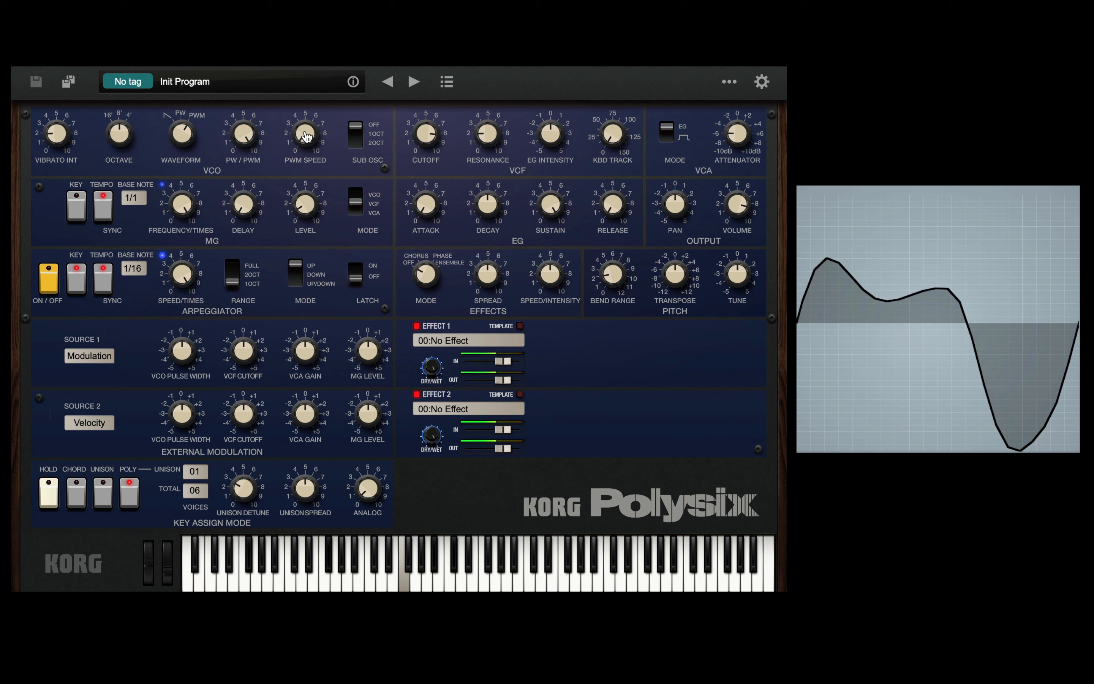
# Raise the VCO PWM speed to 2.08
pyautogui.moveTo(304, 207)
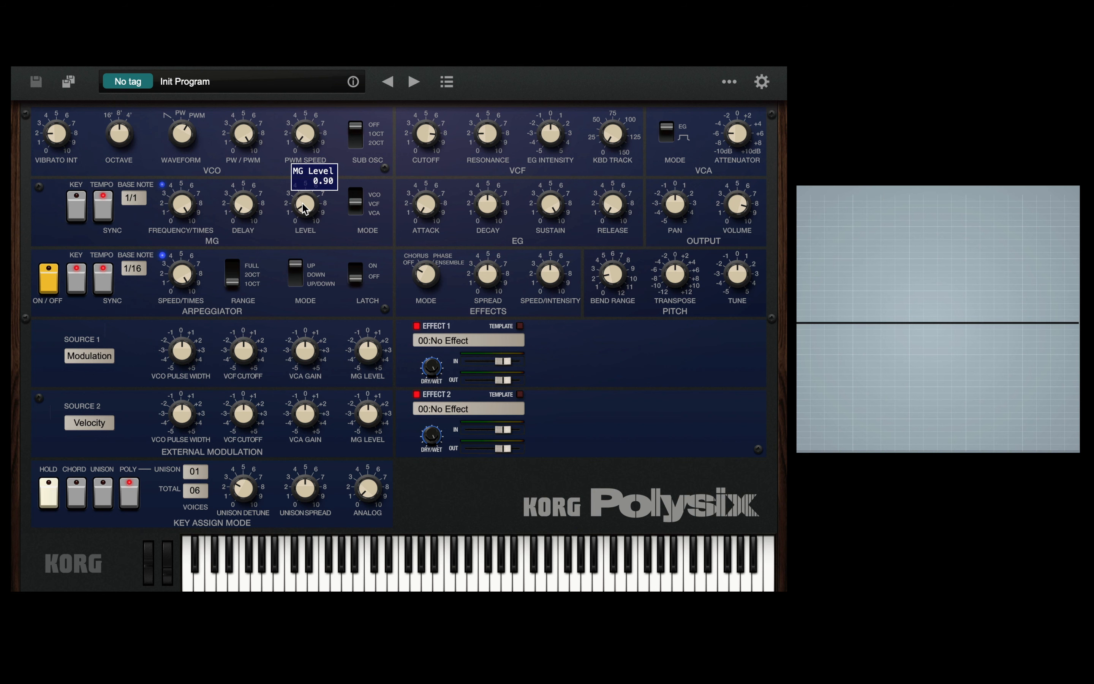
pyautogui.moveTo(249, 143)
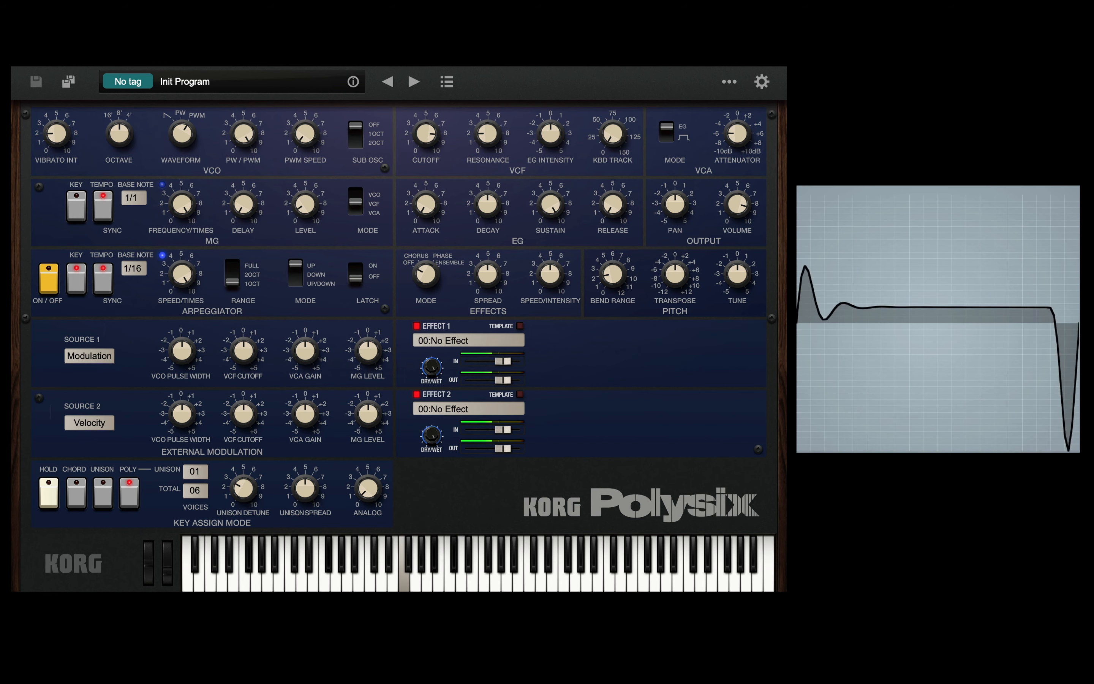
pyautogui.moveTo(311, 138)
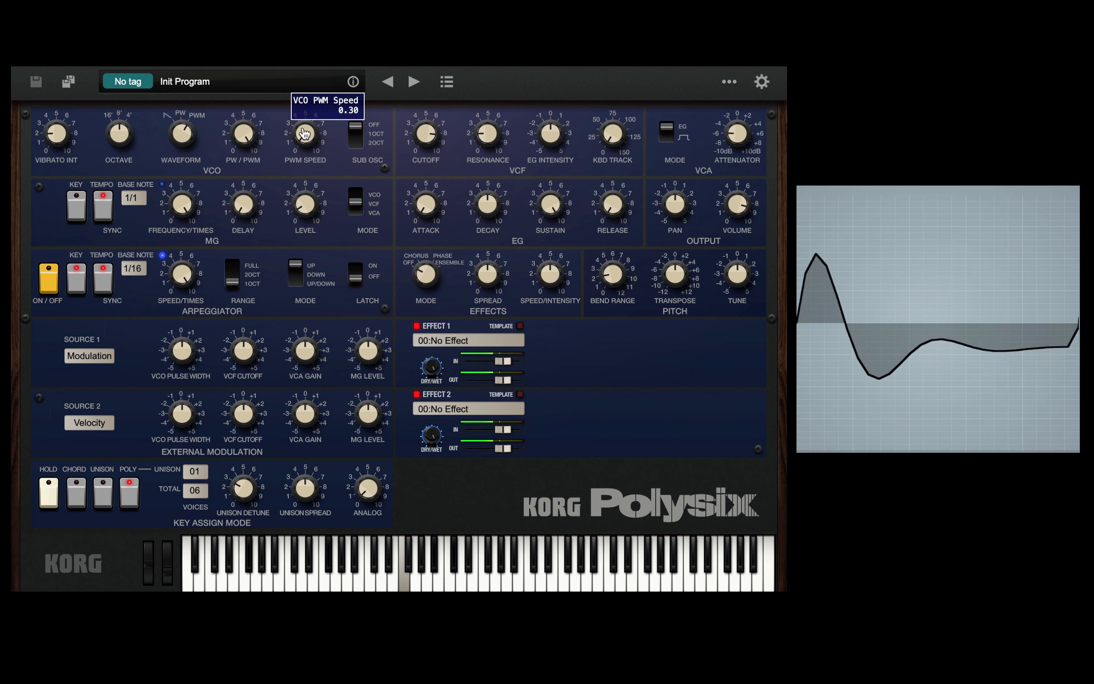
pyautogui.moveTo(302, 137); pyautogui.dragTo(302, 130)
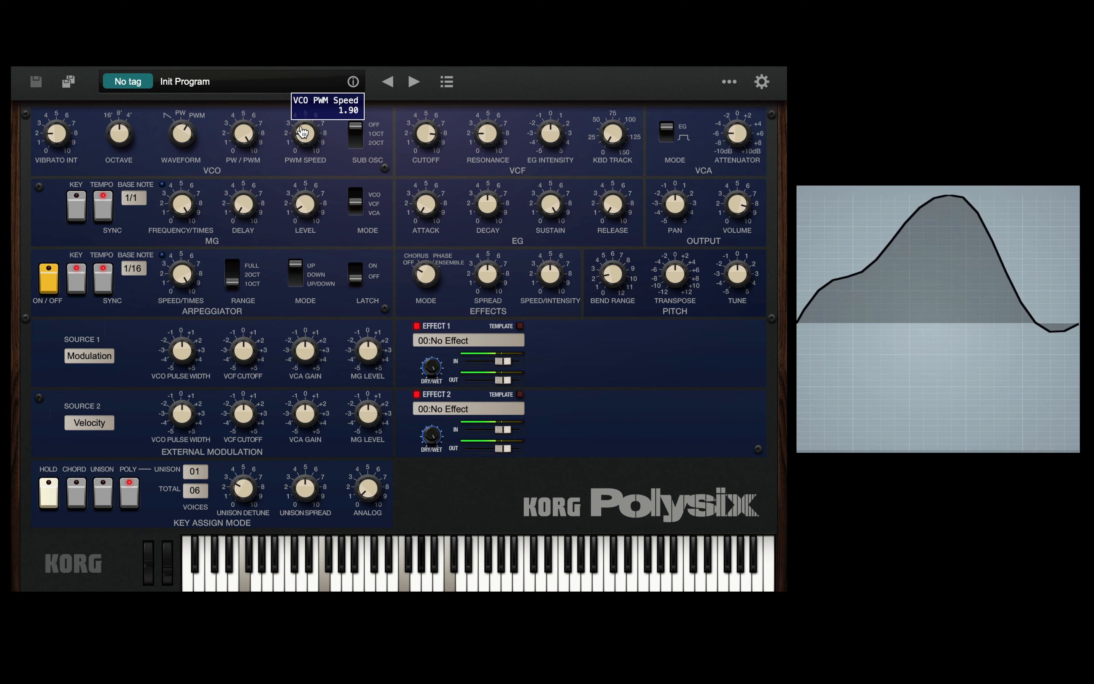
pyautogui.moveTo(246, 131); pyautogui.dragTo(299, 139)
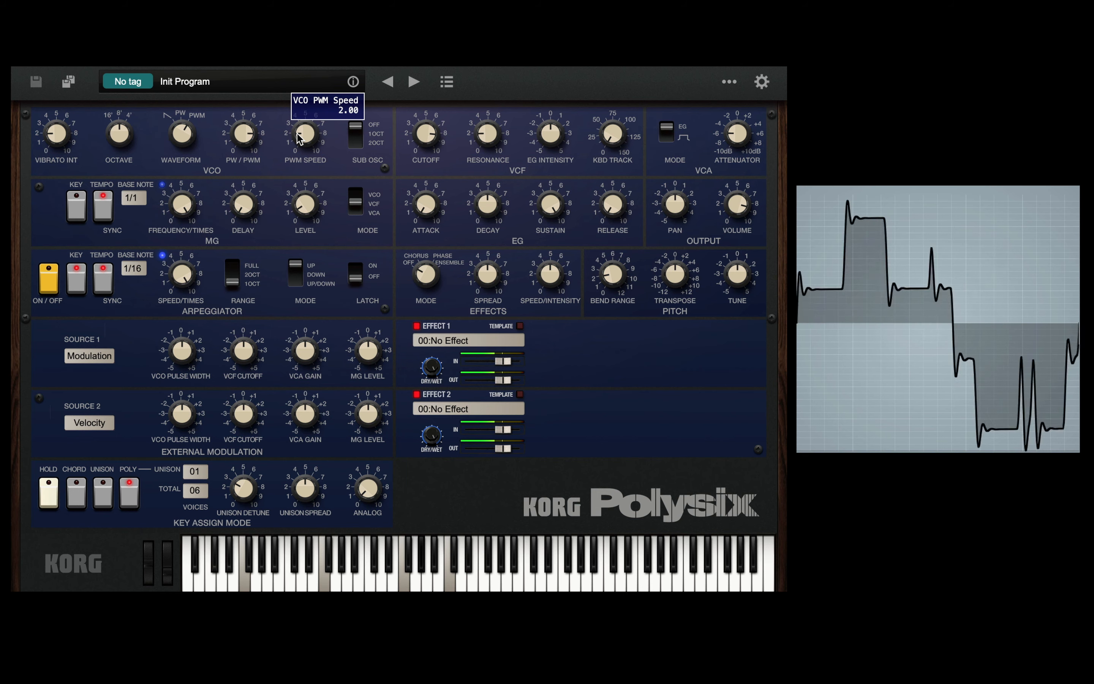
pyautogui.moveTo(299, 138); pyautogui.dragTo(299, 136)
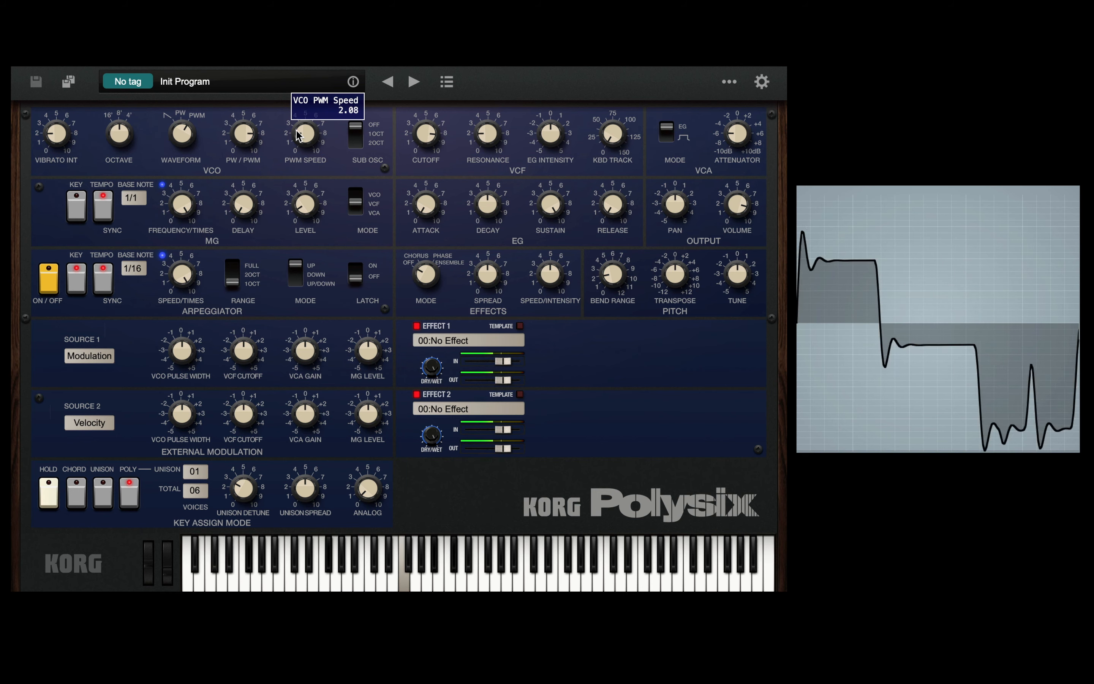
# Set the VCO PWM adjust amount to 8.24 and lower the VCF cutoff
pyautogui.click(238, 142)
pyautogui.moveTo(239, 142); pyautogui.dragTo(238, 133)
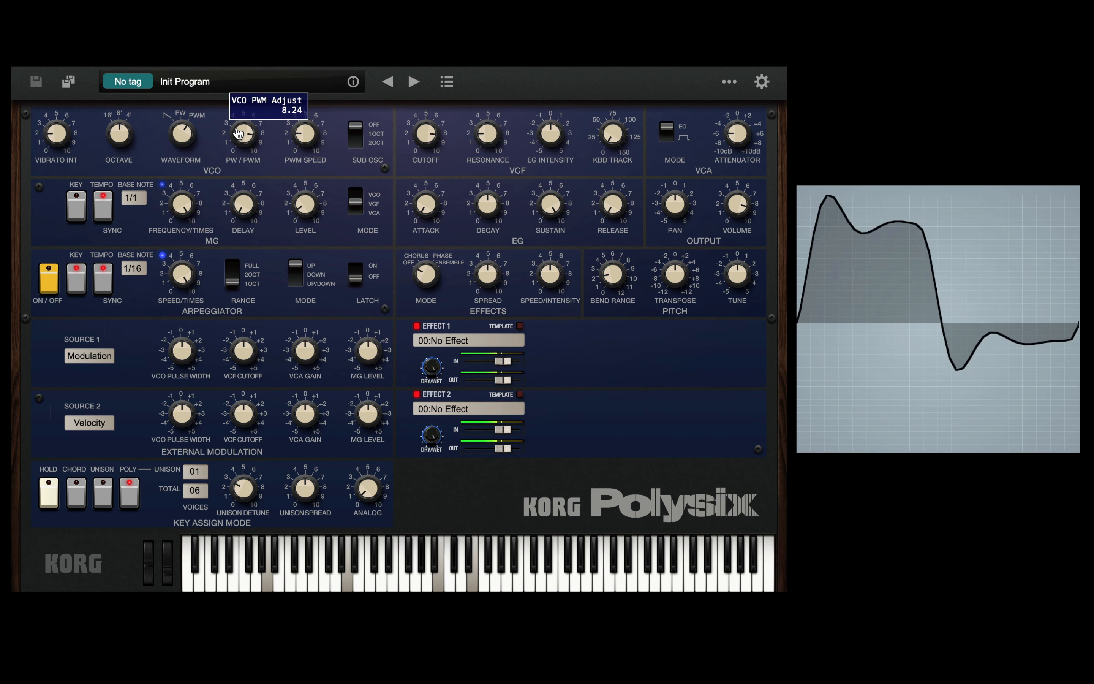
pyautogui.click(426, 138)
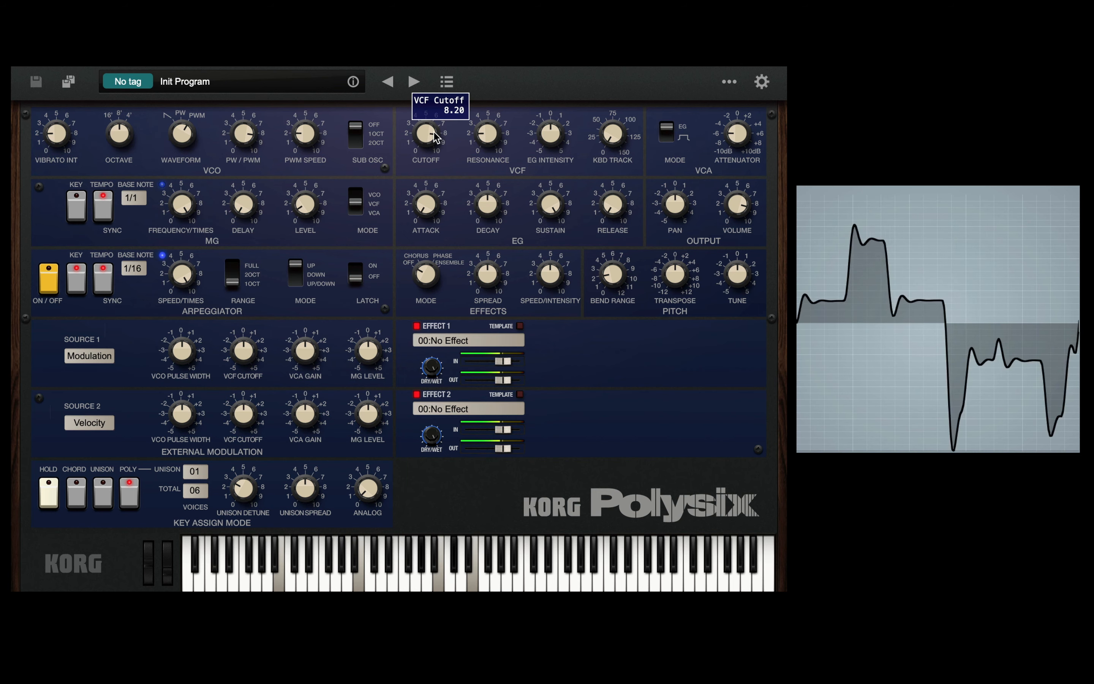
pyautogui.moveTo(426, 140); pyautogui.dragTo(428, 161)
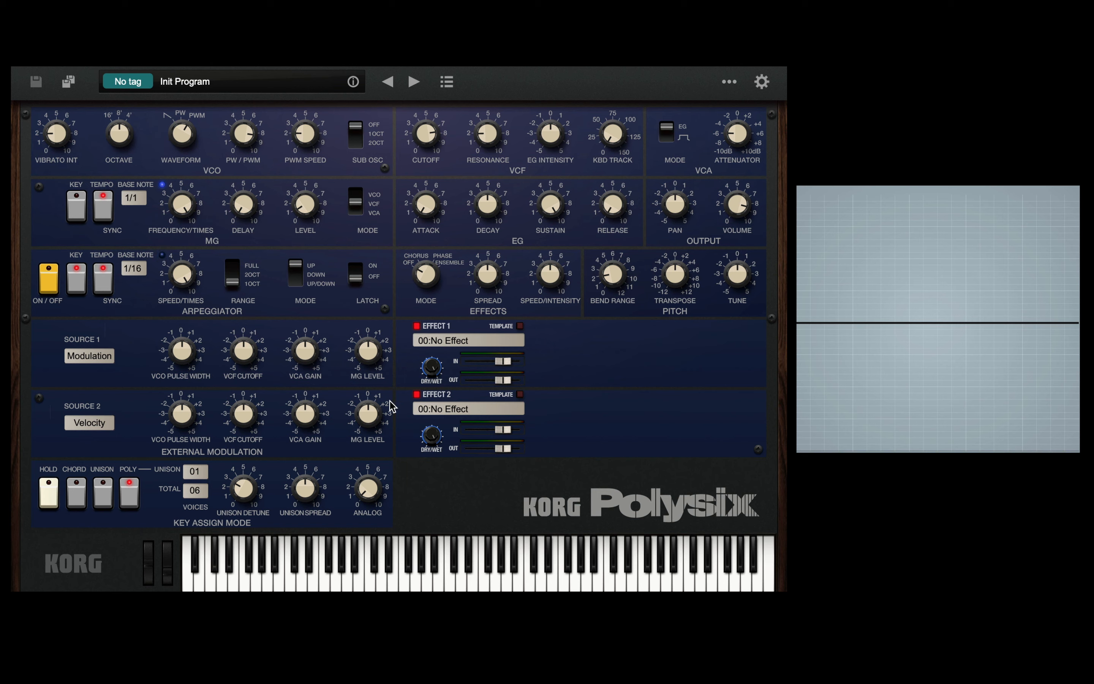
# Look over the effect types available for Effect 1 and close the list without choosing one
pyautogui.click(430, 409)
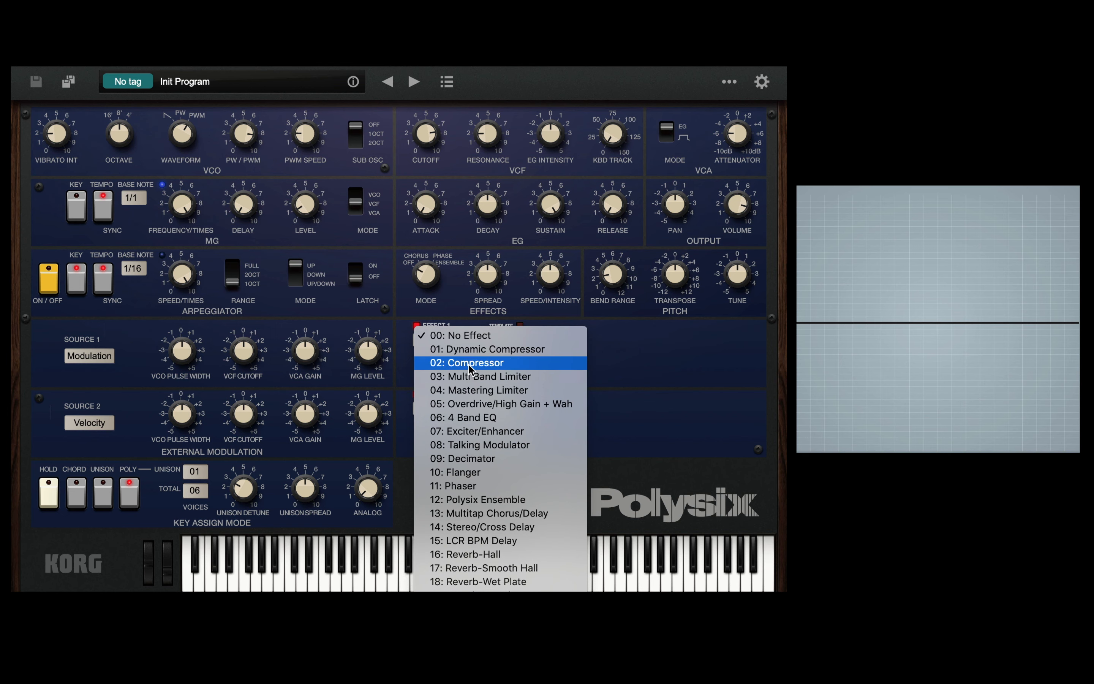
pyautogui.click(615, 393)
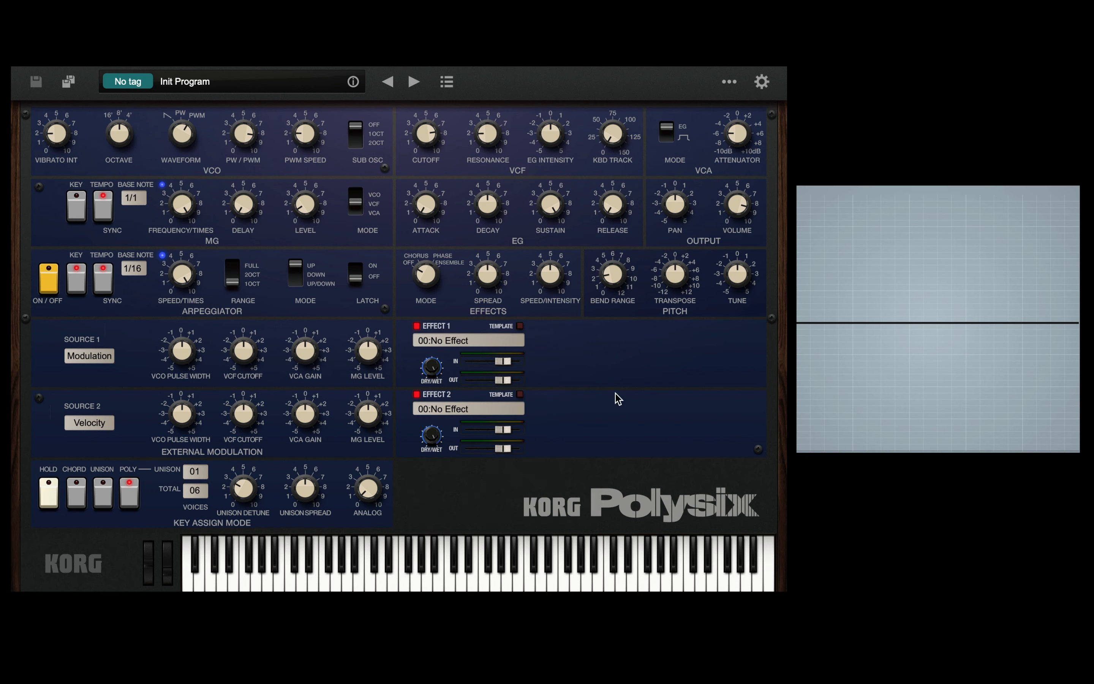
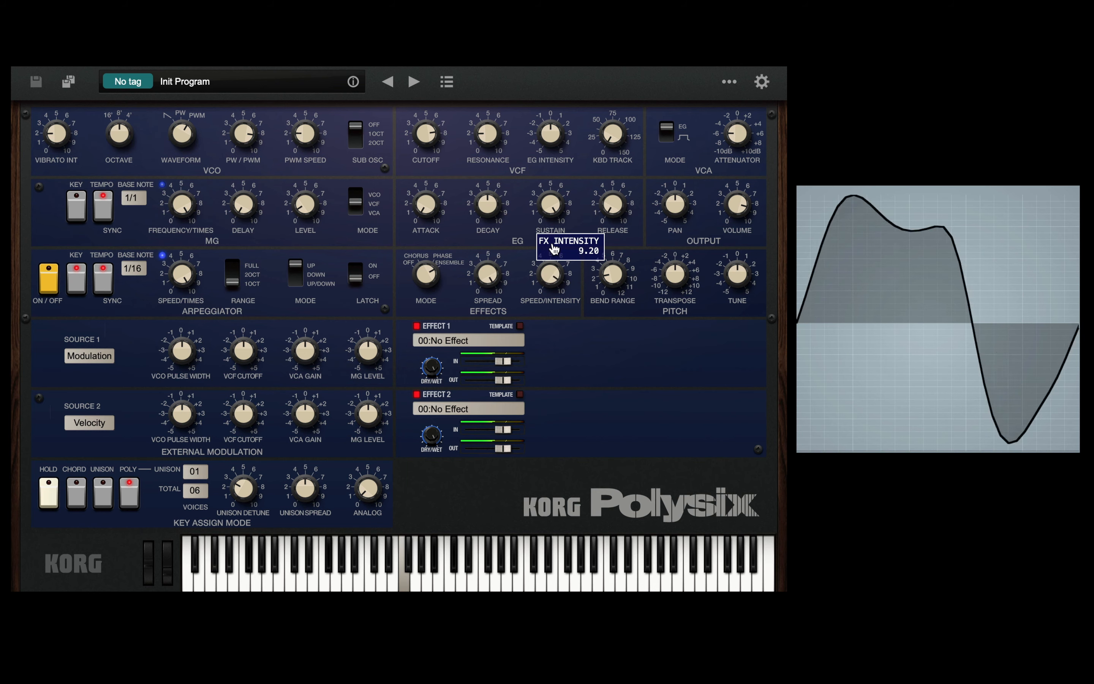
# Sweep the ensemble effect's speed/intensity up and back down, and lower its spread to about 5
pyautogui.moveTo(554, 249); pyautogui.dragTo(554, 240)
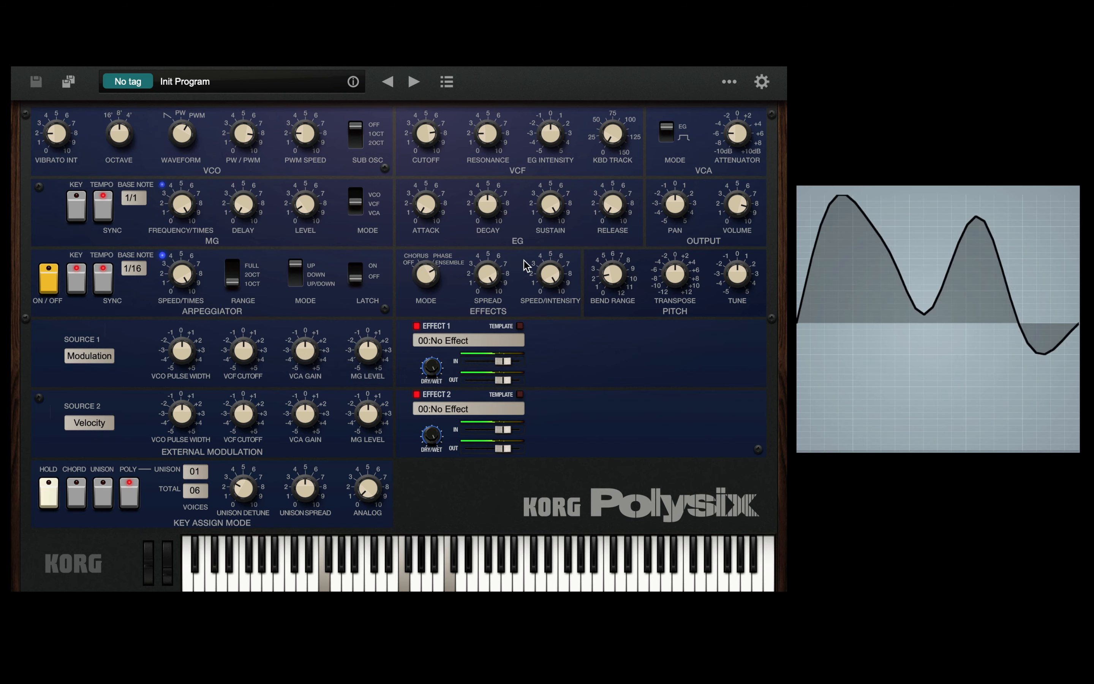
pyautogui.moveTo(485, 263)
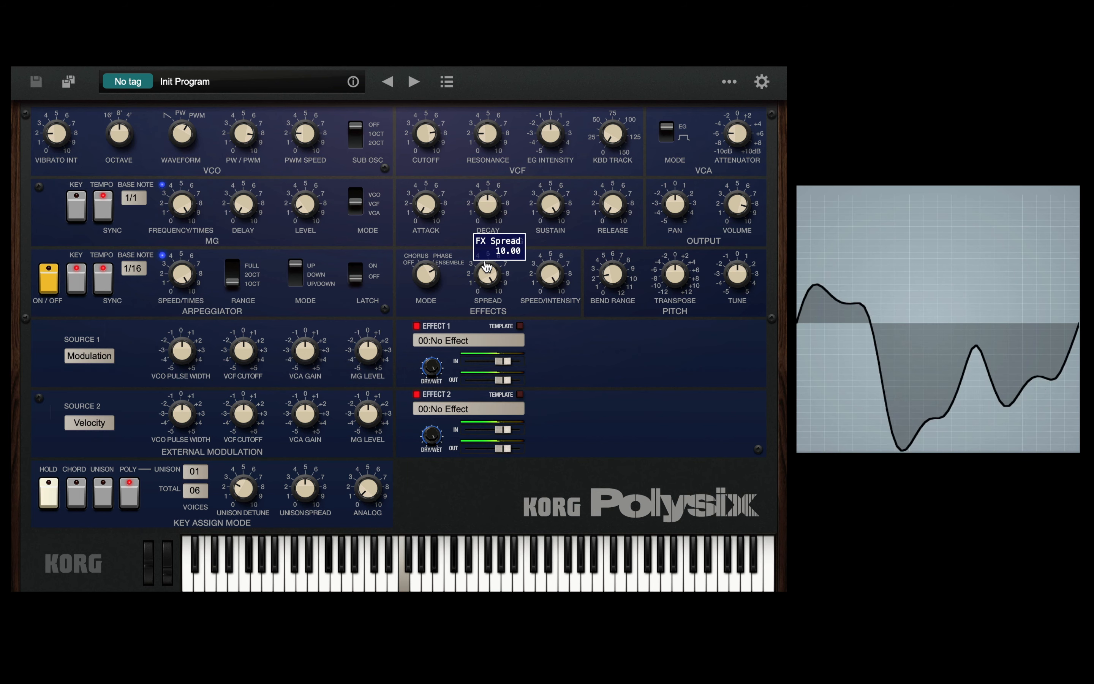
pyautogui.moveTo(547, 275); pyautogui.dragTo(545, 290)
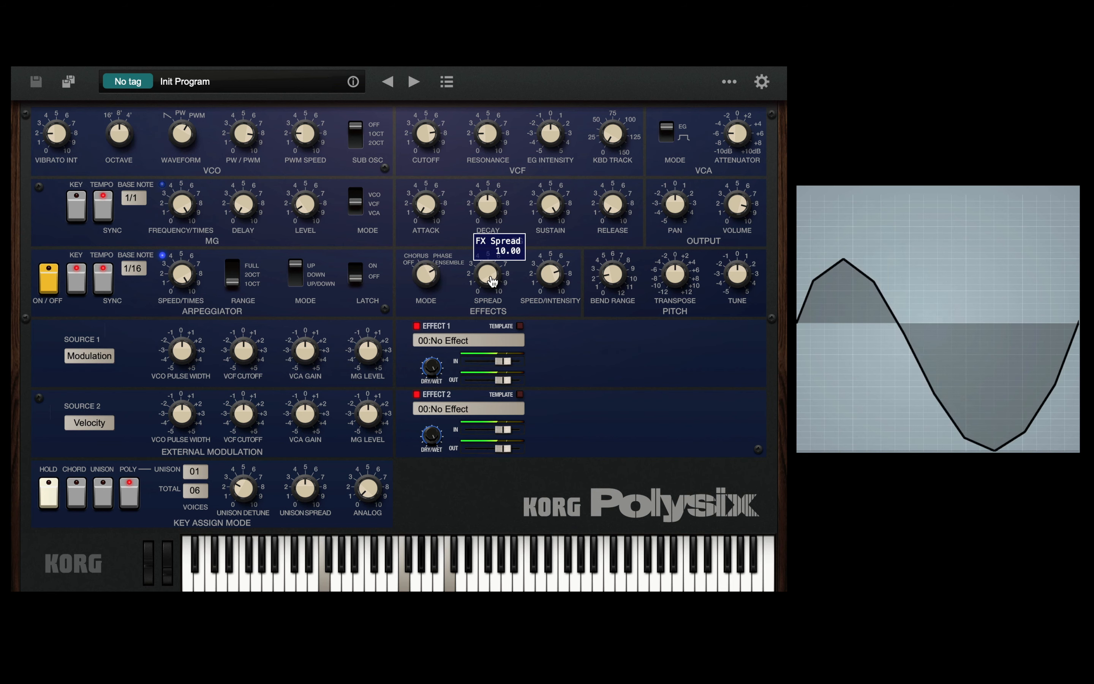
pyautogui.moveTo(490, 279); pyautogui.dragTo(491, 299)
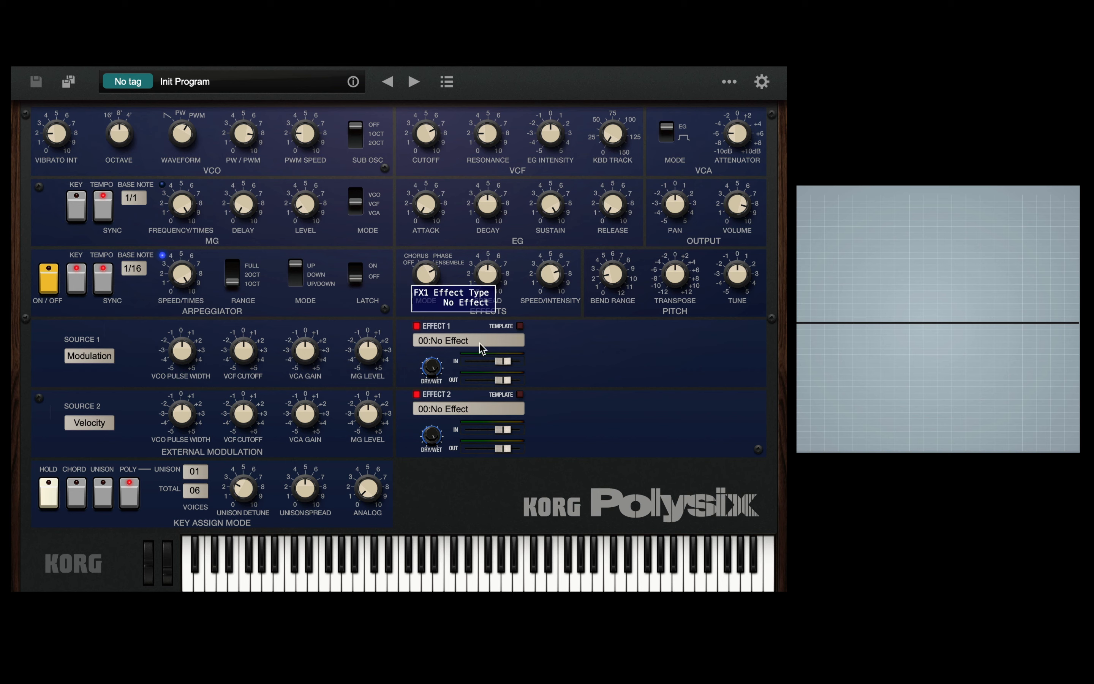
# Load 14: Stereo/Cross Delay into Effect 1
pyautogui.click(463, 340)
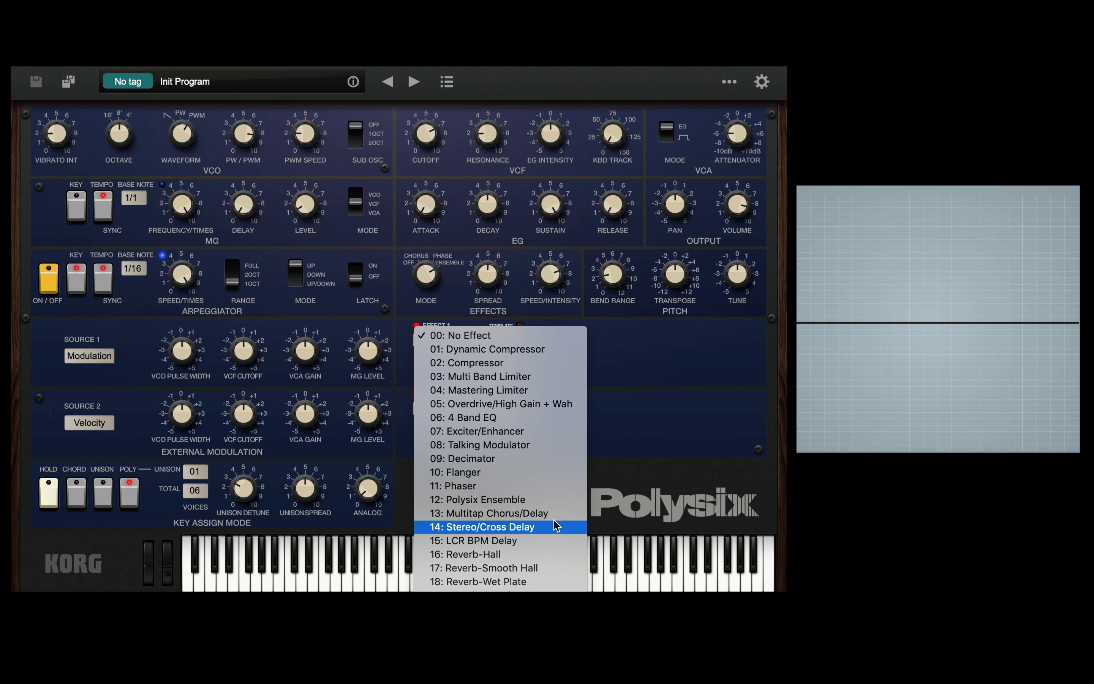
pyautogui.click(527, 527)
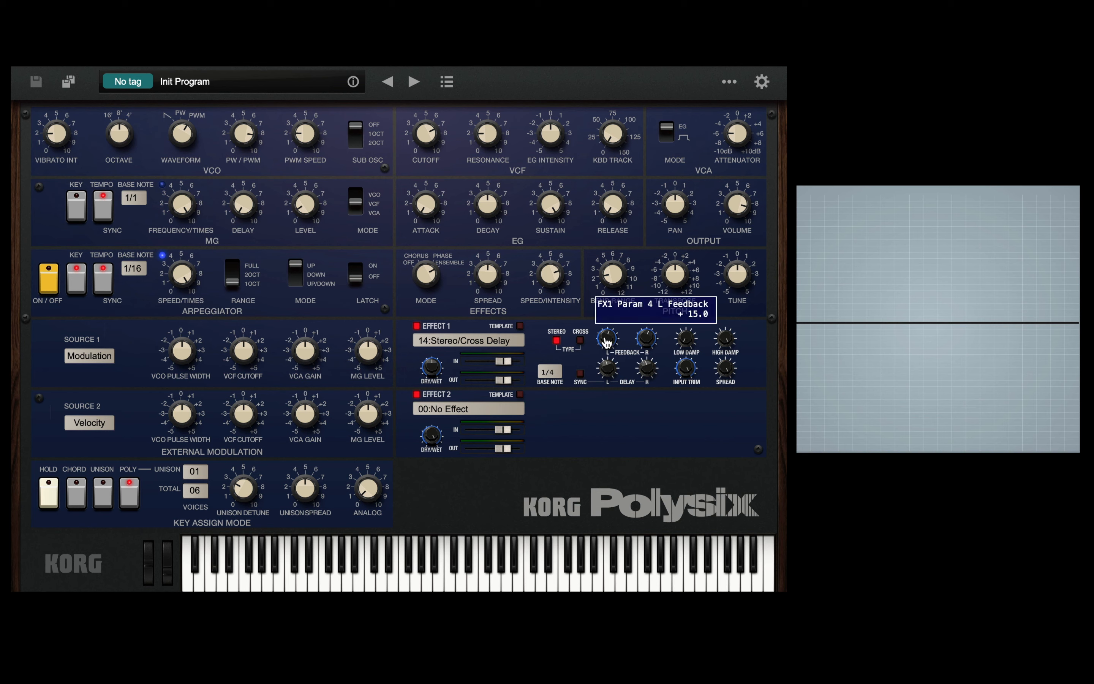
pyautogui.moveTo(726, 345)
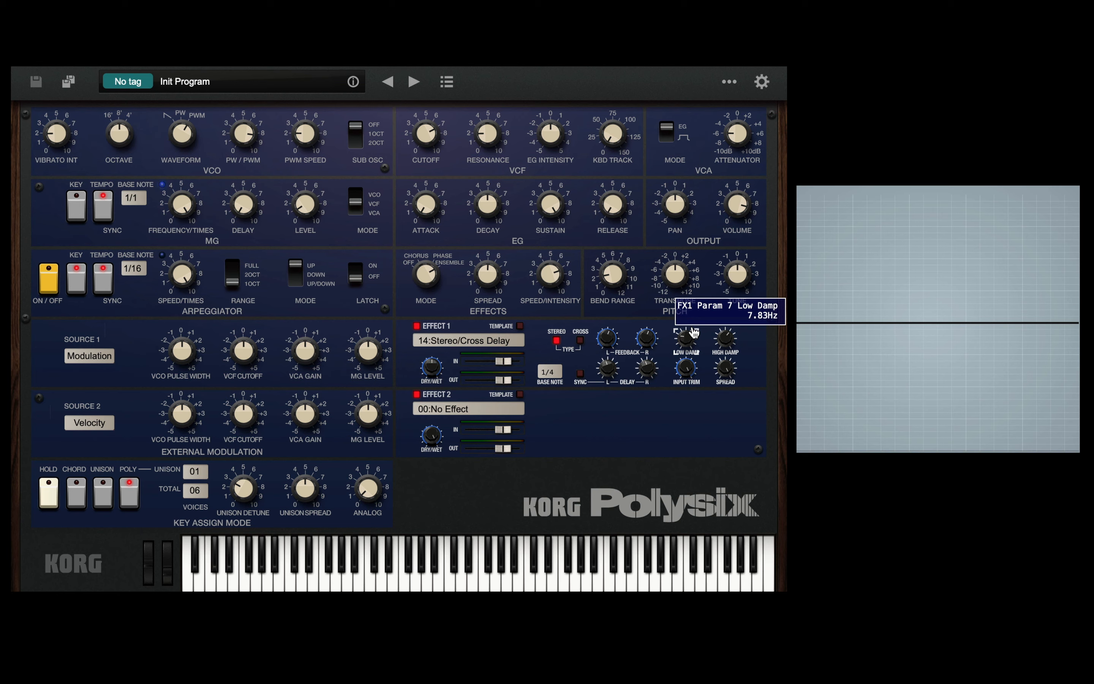
pyautogui.moveTo(435, 376)
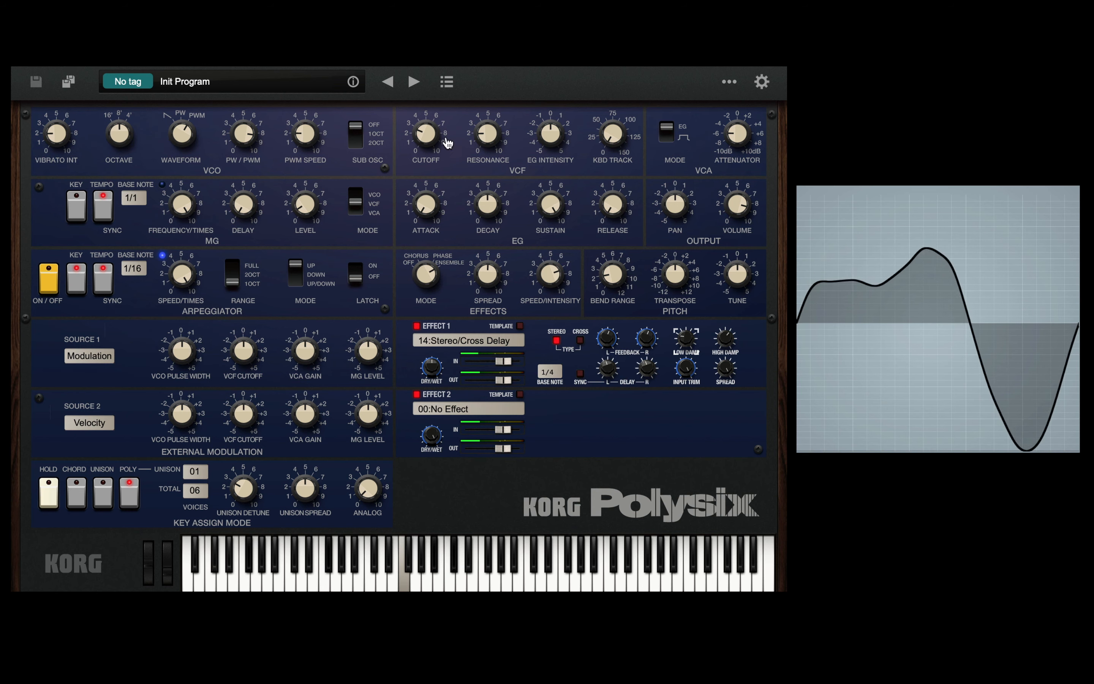
pyautogui.moveTo(491, 201)
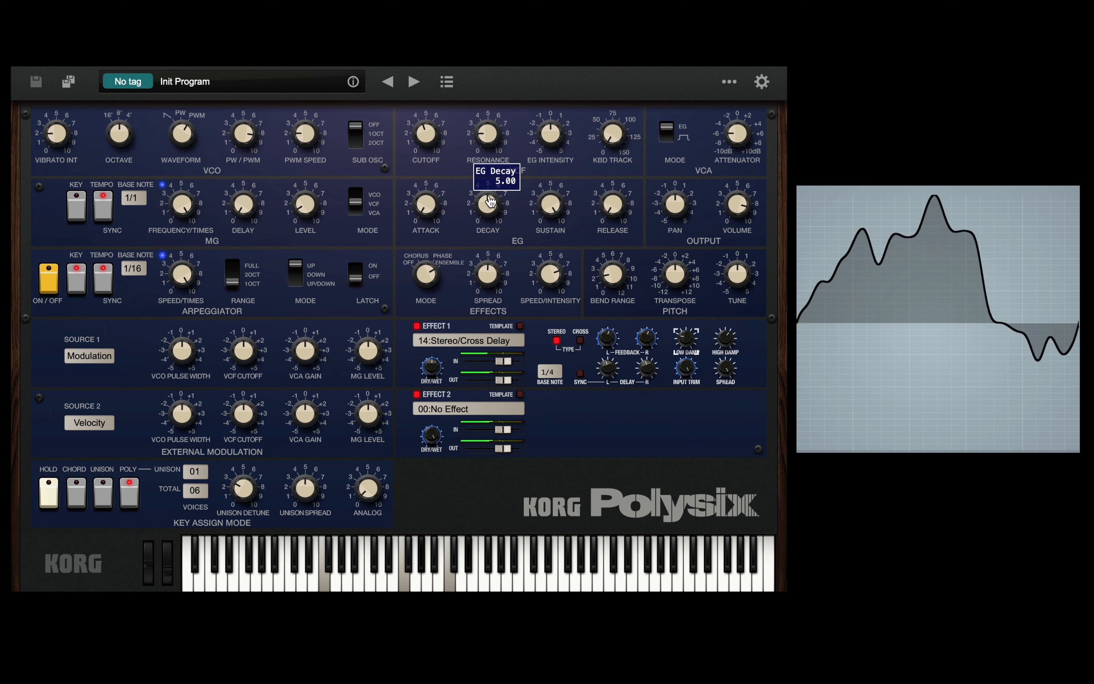
# Set the Effect 1 delay's base note to 1/2 and its dry/wet mix to 087:013
pyautogui.click(548, 374)
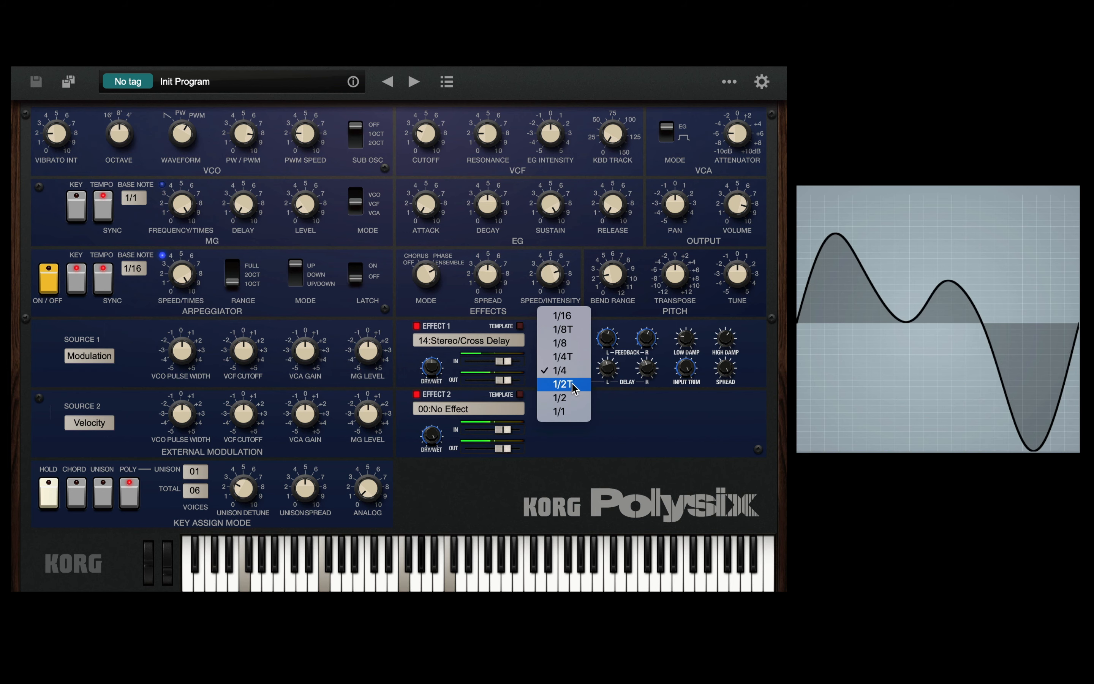
pyautogui.click(567, 396)
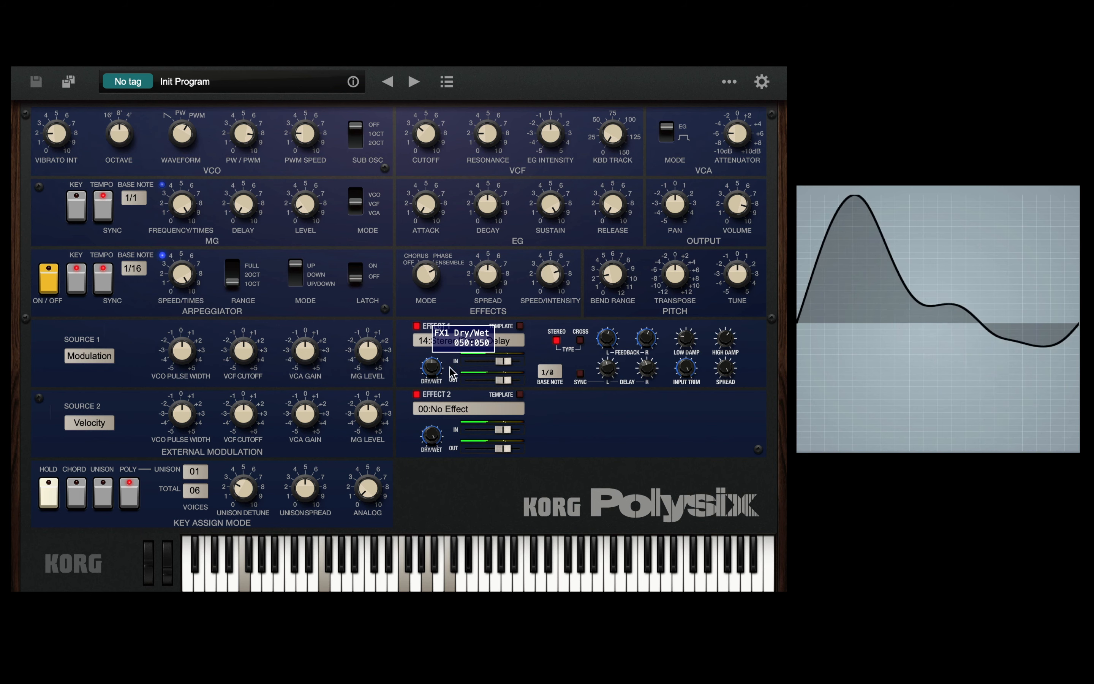
pyautogui.moveTo(543, 369)
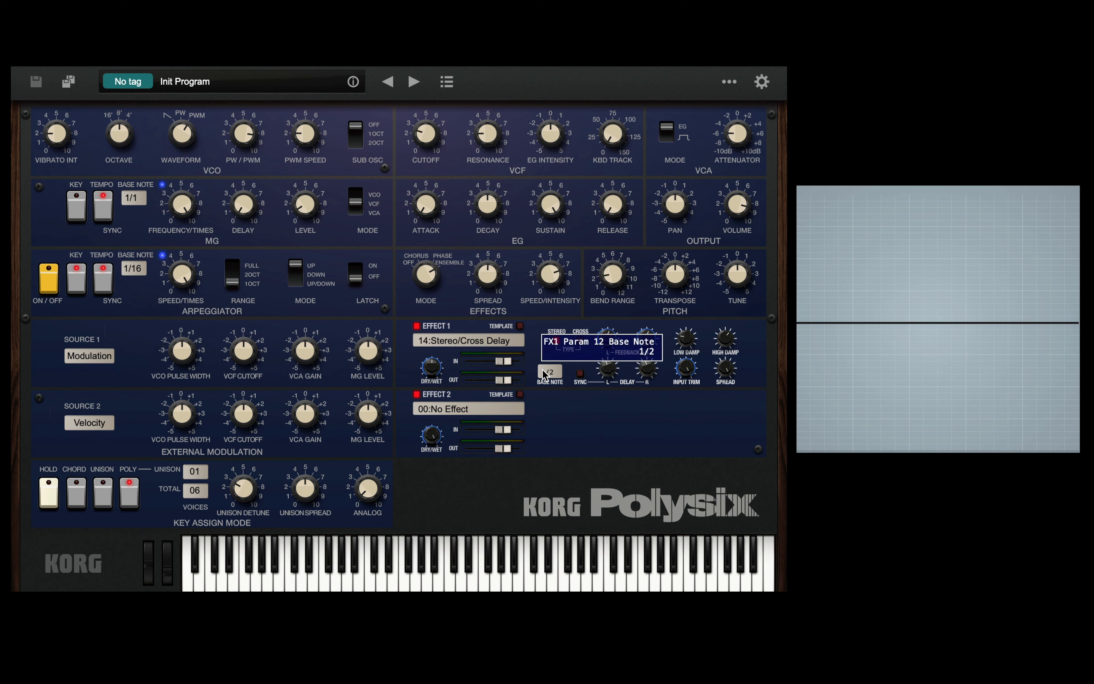
pyautogui.moveTo(432, 382)
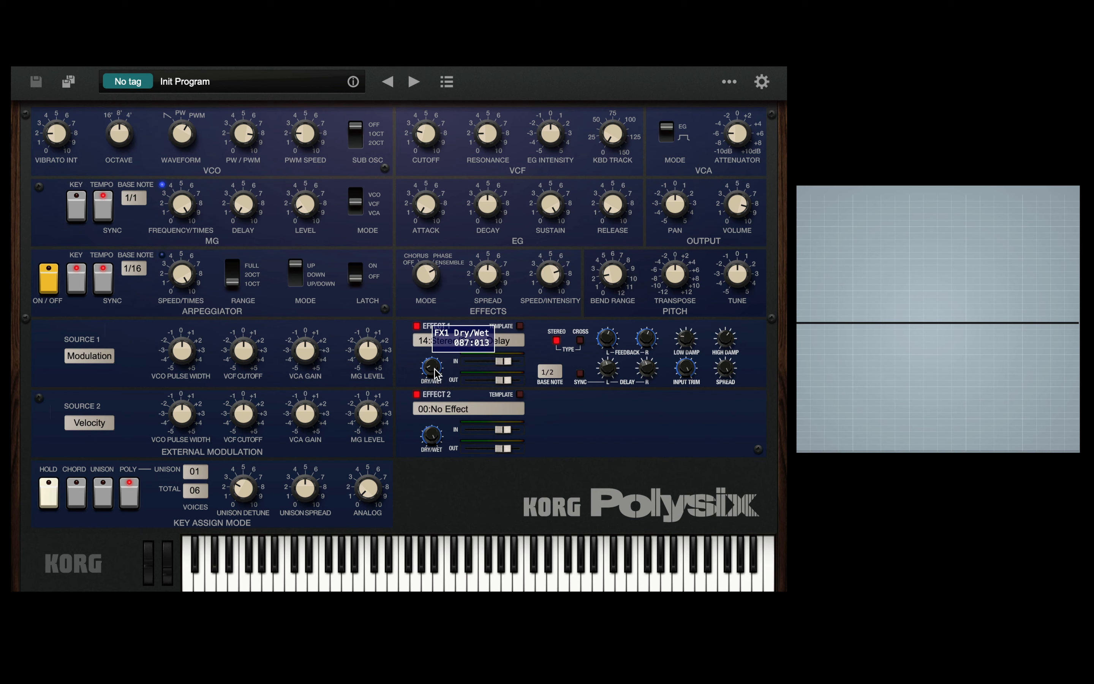
# Load 18: Reverb-Wet Plate into Effect 2
pyautogui.click(469, 409)
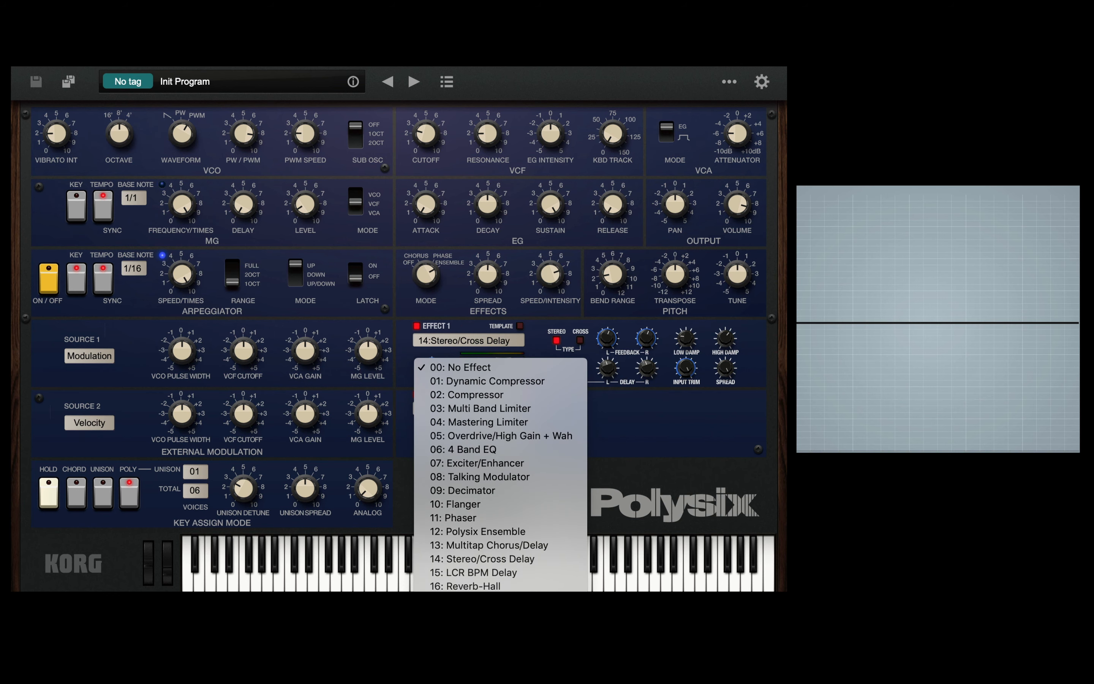
pyautogui.click(471, 613)
pyautogui.moveTo(571, 437)
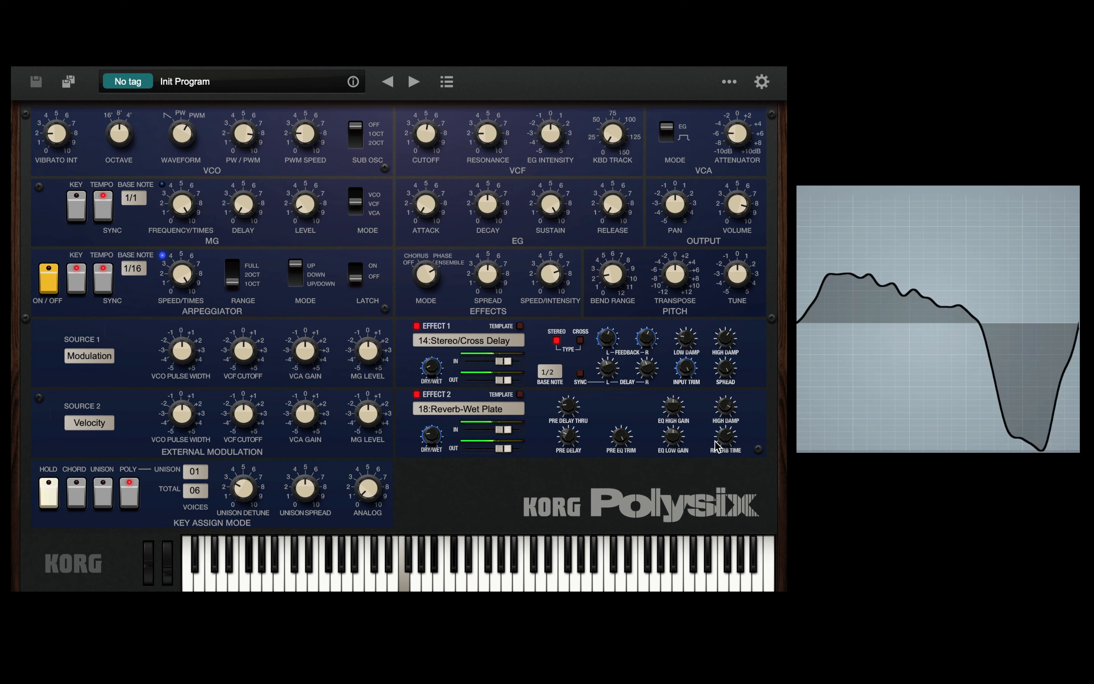
# Set the plate reverb's high damp to 1.43 kHz and shorten its reverb time
pyautogui.moveTo(725, 411)
pyautogui.moveTo(726, 412); pyautogui.dragTo(727, 421)
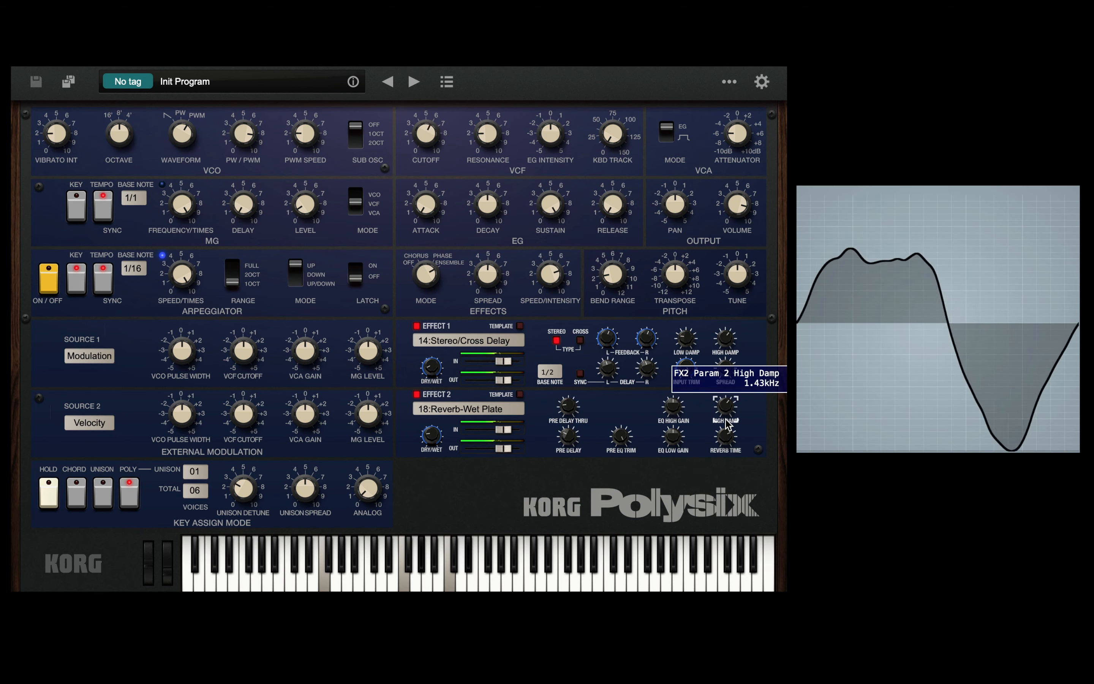
pyautogui.moveTo(728, 437)
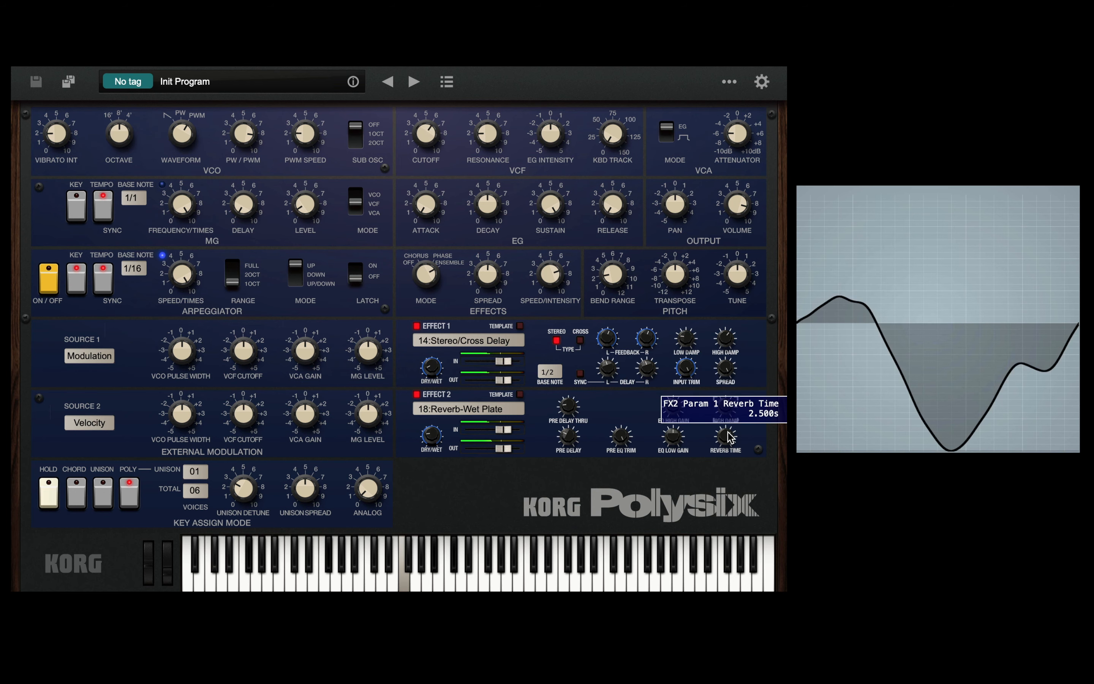
pyautogui.moveTo(728, 437); pyautogui.dragTo(729, 456)
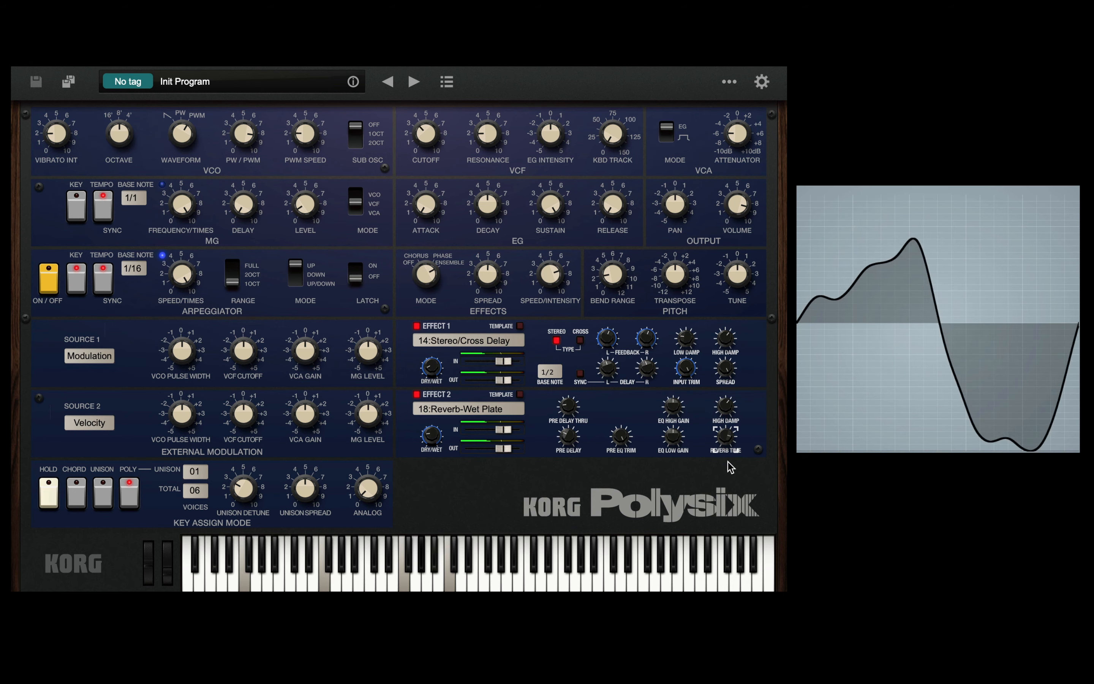
# Adjust the Effect 2 reverb's dry/wet mix to about 092:008
pyautogui.moveTo(437, 452)
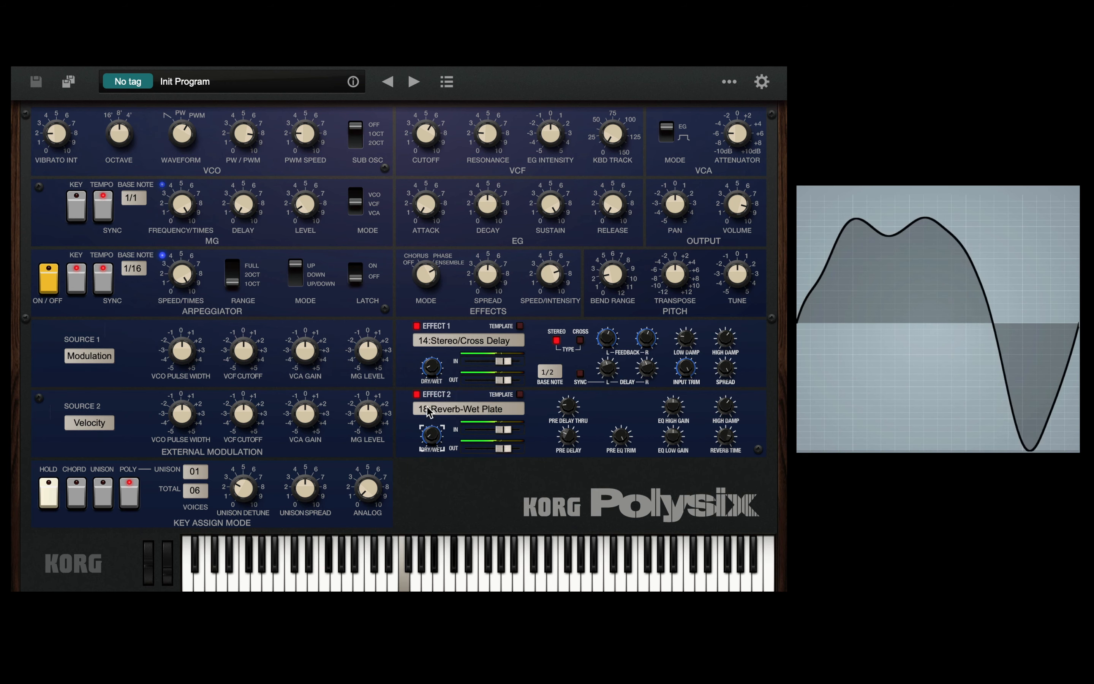
pyautogui.moveTo(433, 437); pyautogui.dragTo(433, 431)
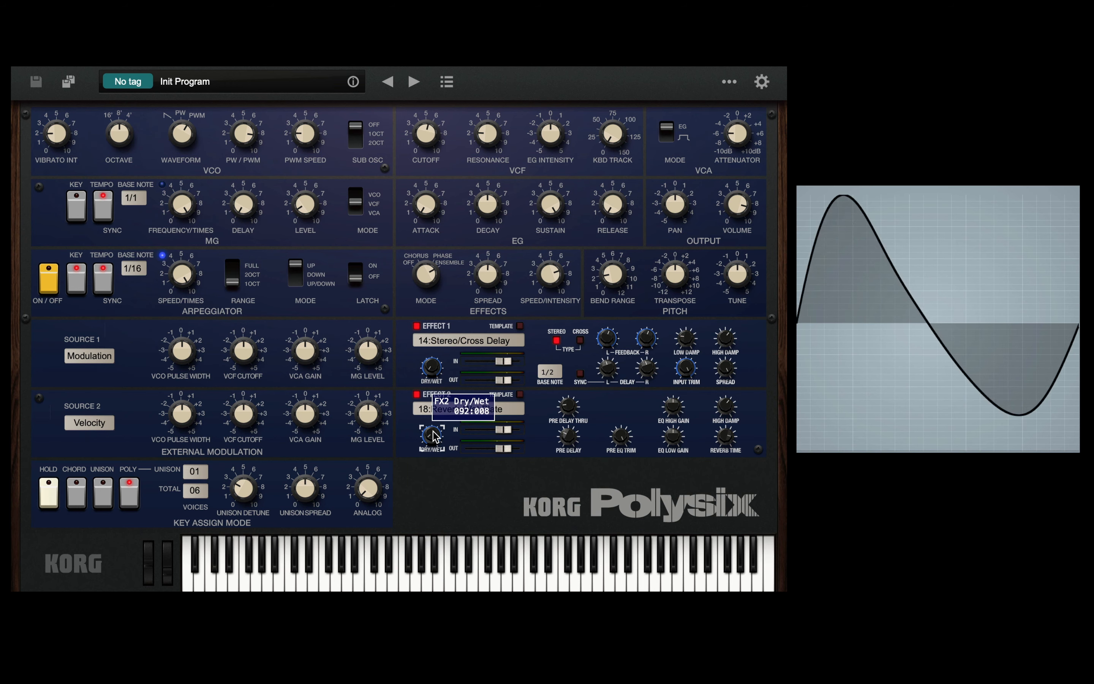
pyautogui.moveTo(432, 436); pyautogui.dragTo(433, 439)
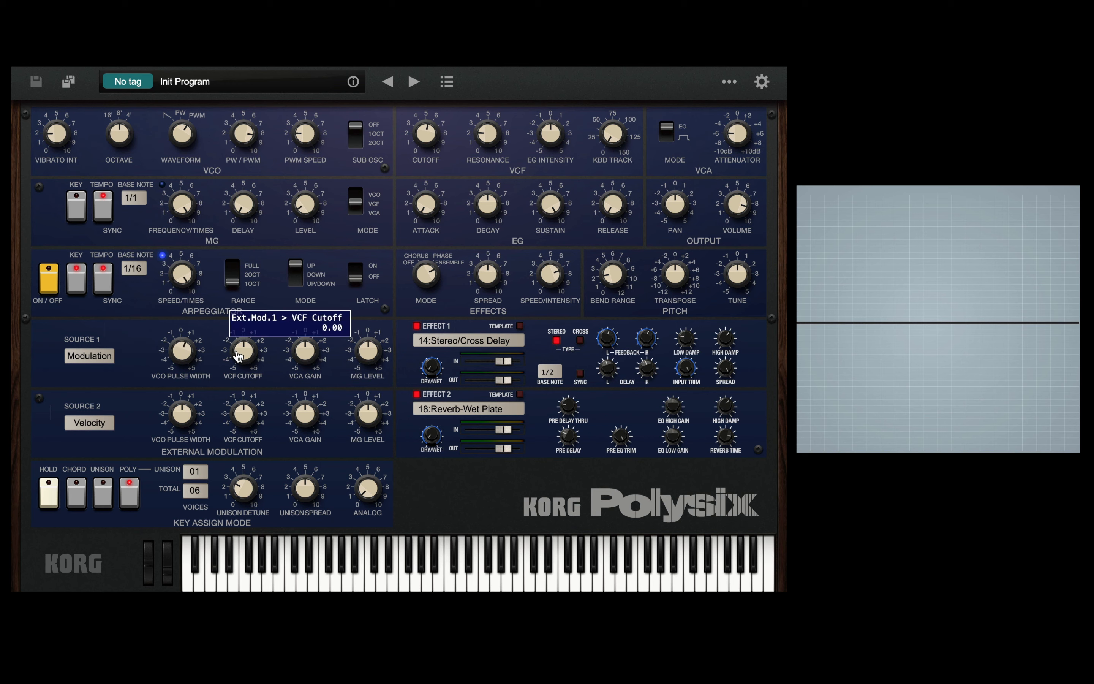
# Raise external modulation 1's VCF cutoff and MG level amounts, and switch modulation source 2 to Pitch Bend
pyautogui.scroll(1, 237, 351)
pyautogui.scroll(2, 301, 360)
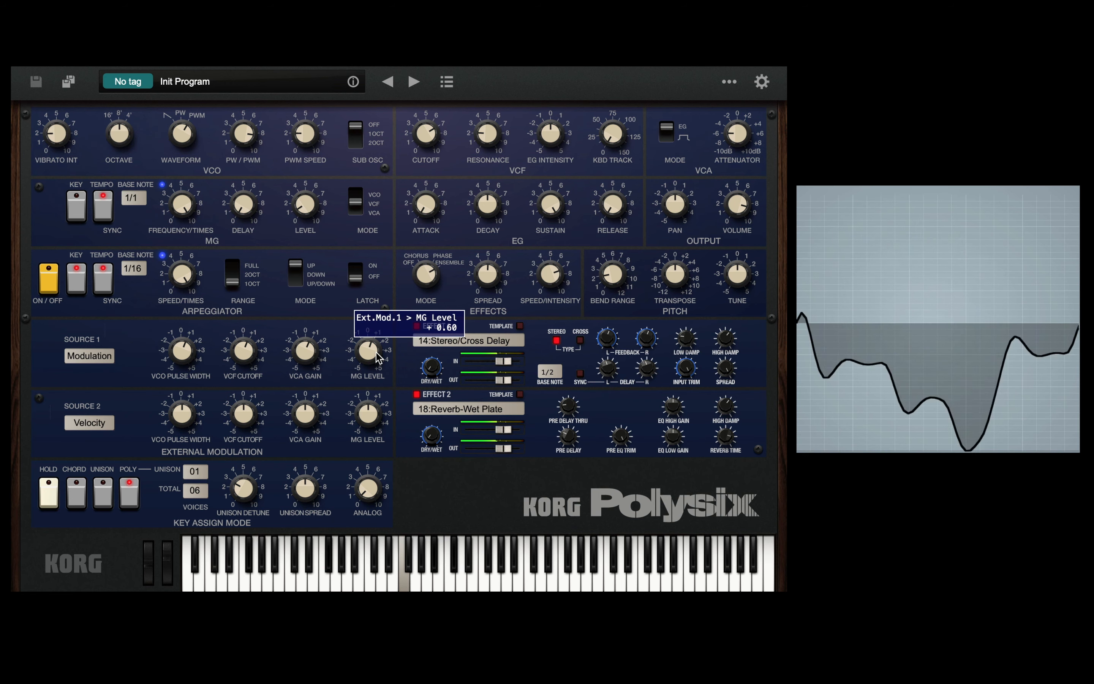
pyautogui.click(89, 423)
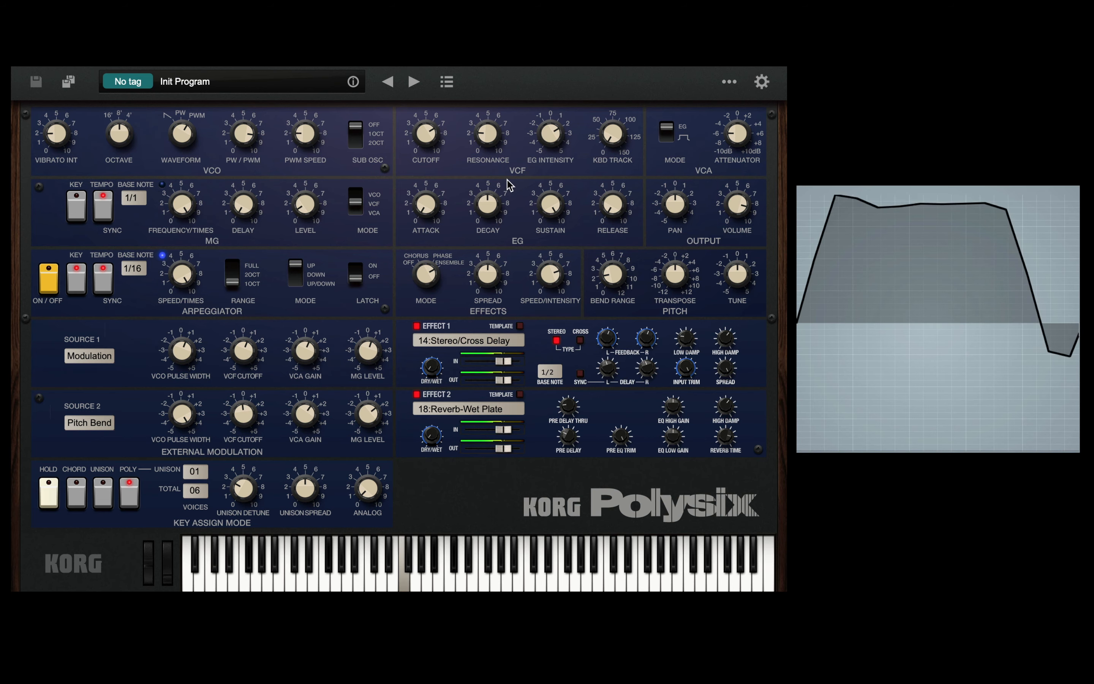
# Reshape the Polysix filter sweep by adjusting the EG decay and sustain along with the VCF cutoff, resonance and EG intensity
pyautogui.moveTo(551, 200); pyautogui.dragTo(597, 203)
pyautogui.moveTo(488, 211); pyautogui.dragTo(487, 202)
pyautogui.moveTo(427, 136); pyautogui.dragTo(433, 143)
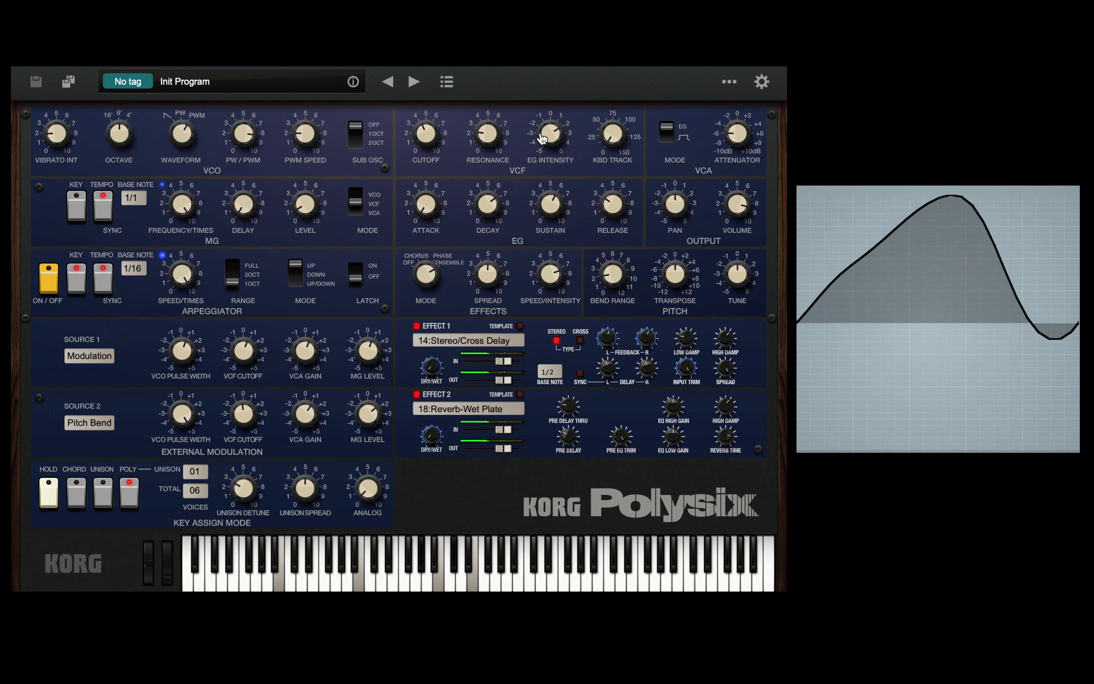
pyautogui.click(548, 142)
pyautogui.moveTo(502, 145); pyautogui.dragTo(492, 135)
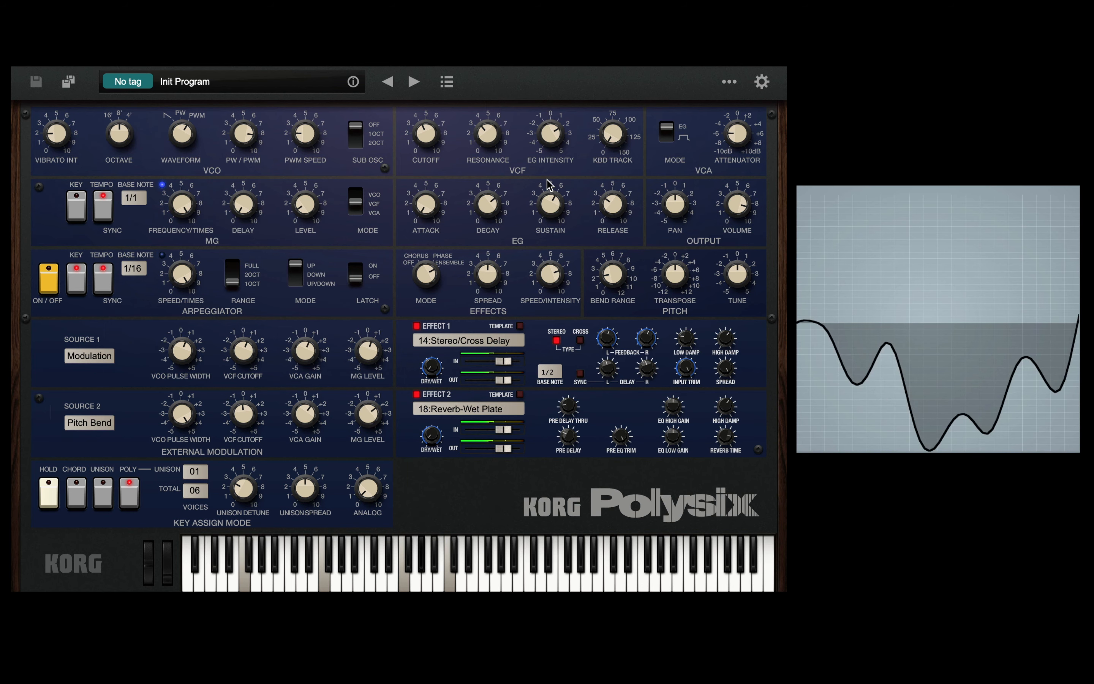
pyautogui.moveTo(487, 204); pyautogui.dragTo(488, 211)
pyautogui.moveTo(550, 207); pyautogui.dragTo(551, 221)
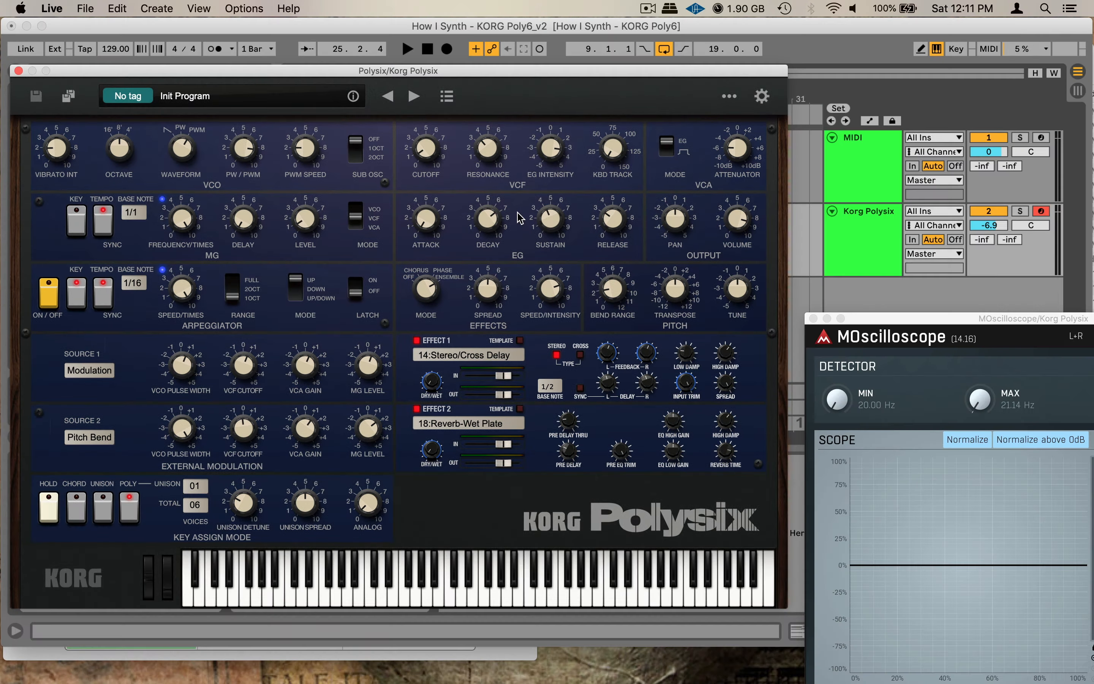
# Close the Polysix window, search the plug-ins for "80" and load Lindell 80 Channel on the Korg Polysix track
pyautogui.click(19, 71)
pyautogui.click(93, 76)
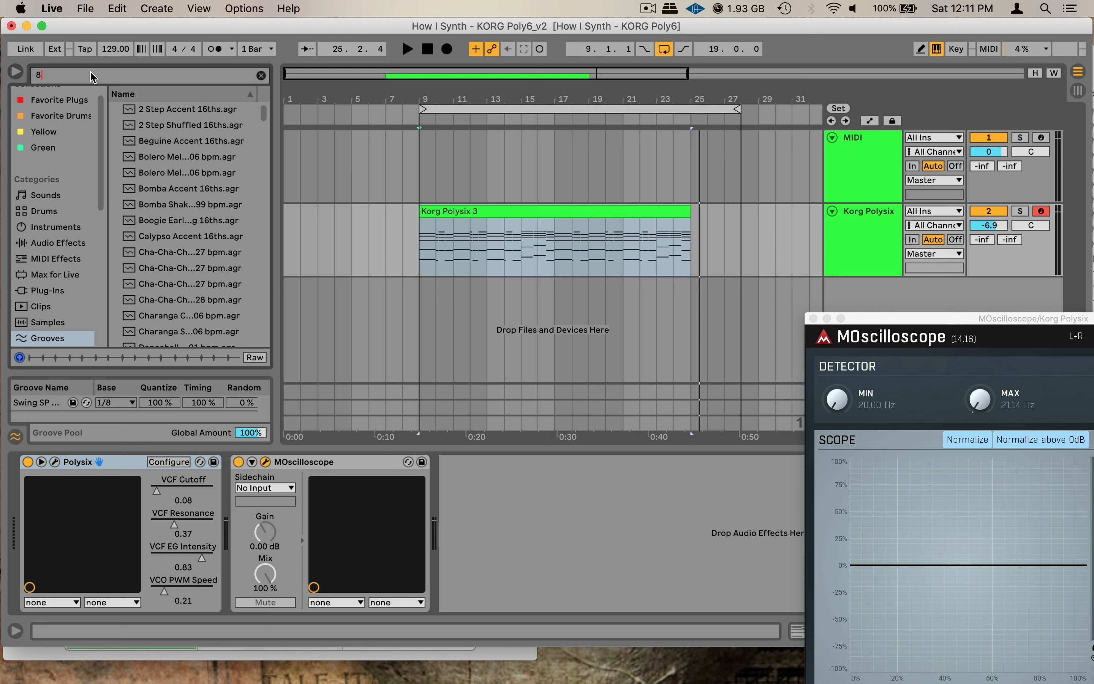
pyautogui.write('80')
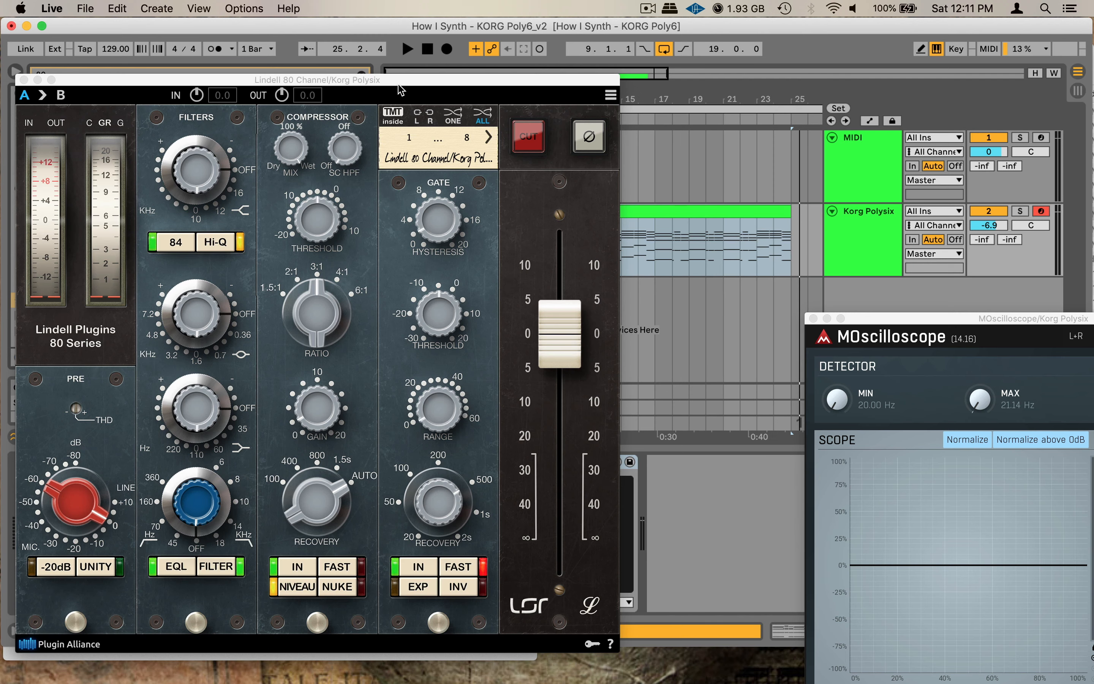
pyautogui.moveTo(398, 68); pyautogui.dragTo(639, 49)
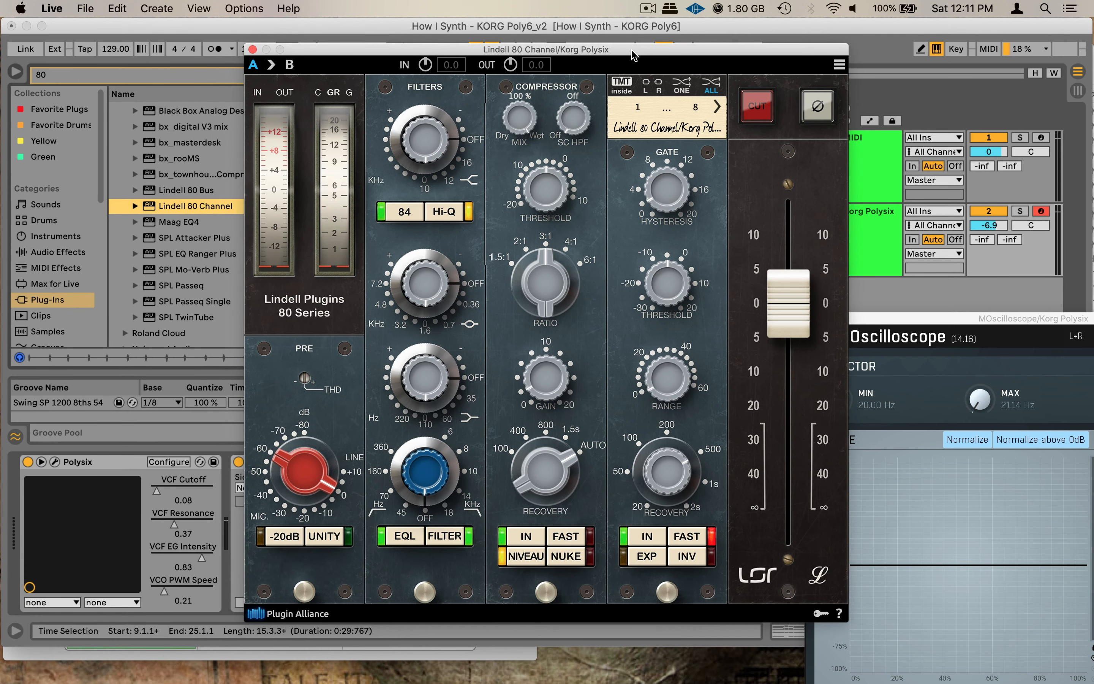
# Load Lindell 80 Bus on the Korg Polysix track and place its window beside the Lindell 80 Channel window
pyautogui.click(194, 191)
pyautogui.doubleClick(194, 190)
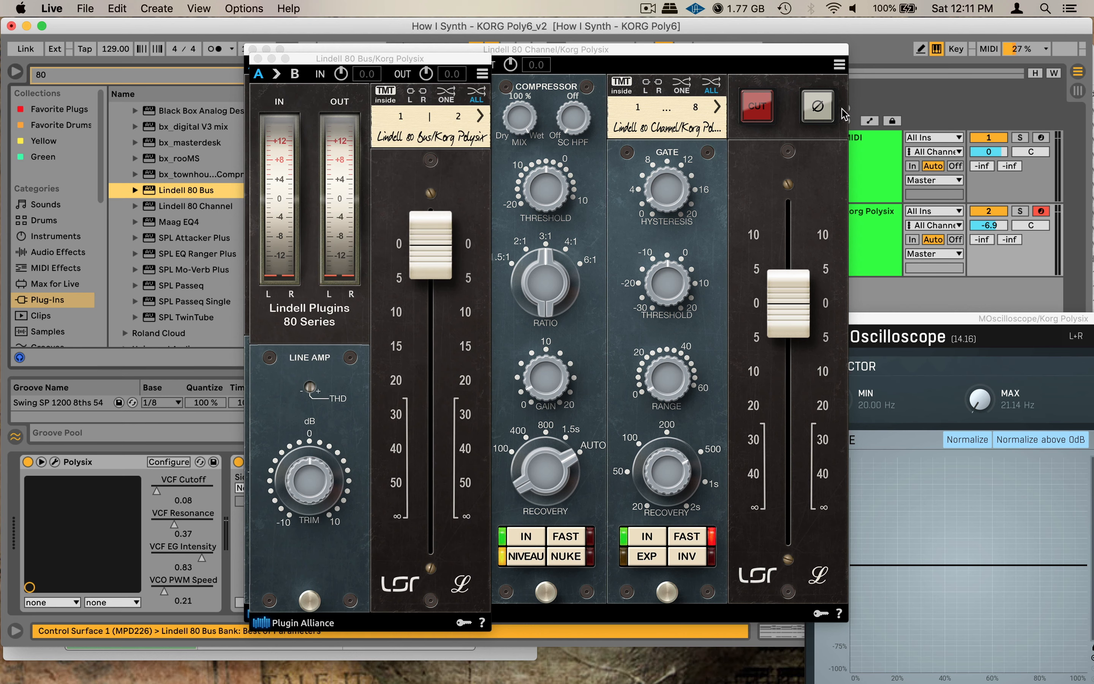
pyautogui.moveTo(389, 61); pyautogui.dragTo(990, 52)
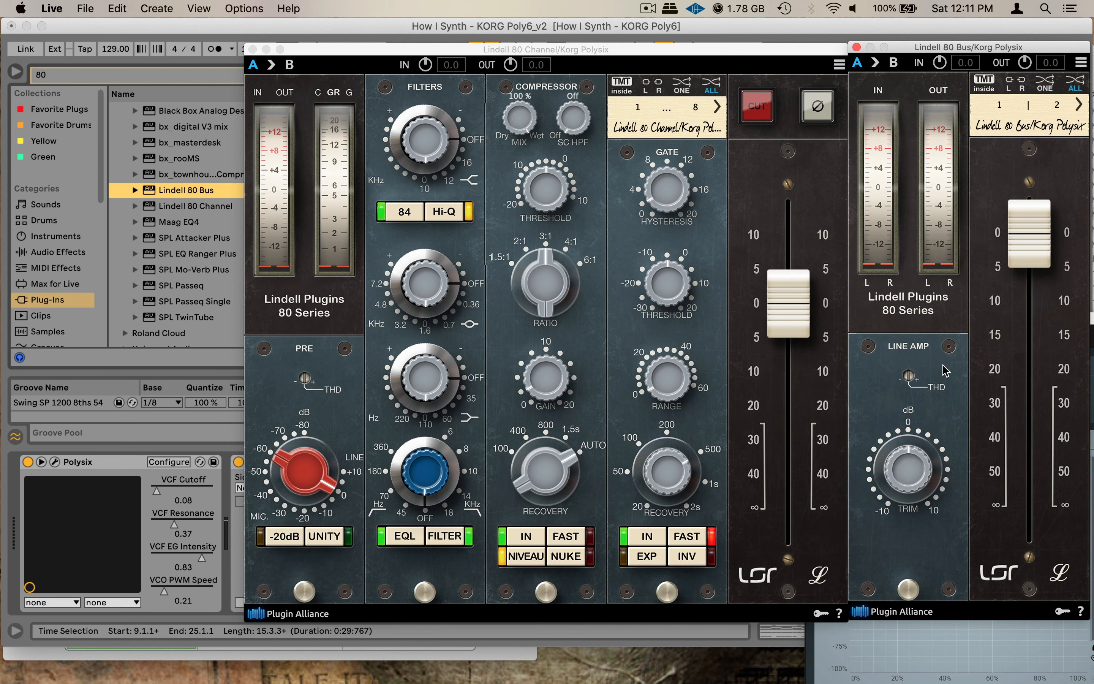
pyautogui.moveTo(631, 51); pyautogui.dragTo(614, 44)
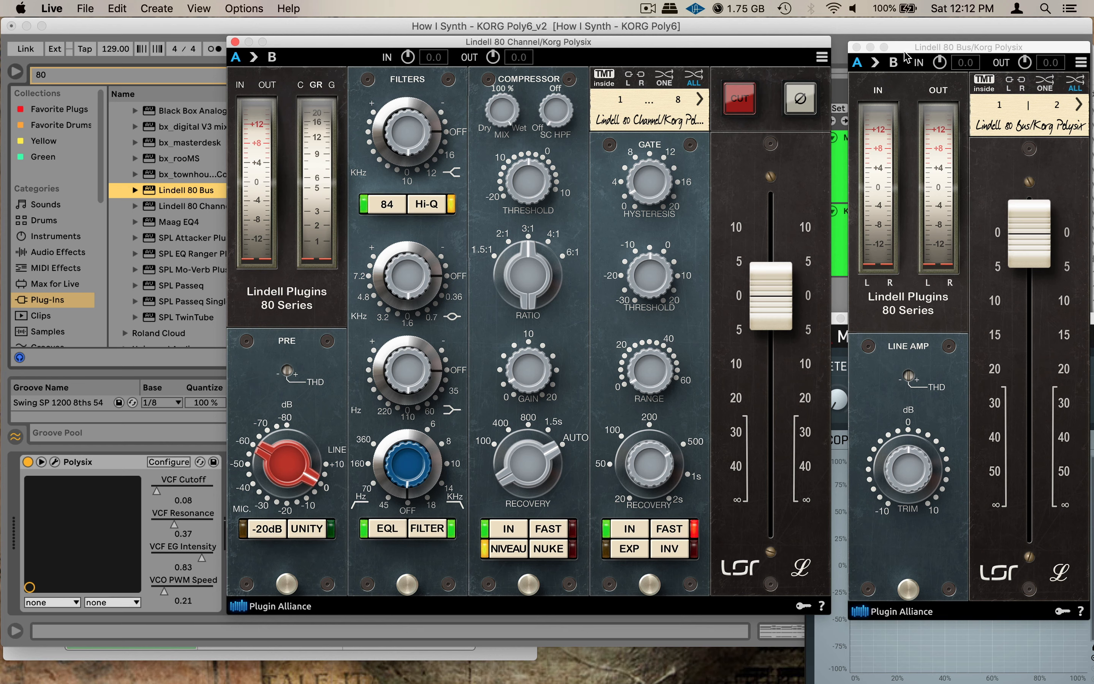
pyautogui.moveTo(906, 51); pyautogui.dragTo(893, 43)
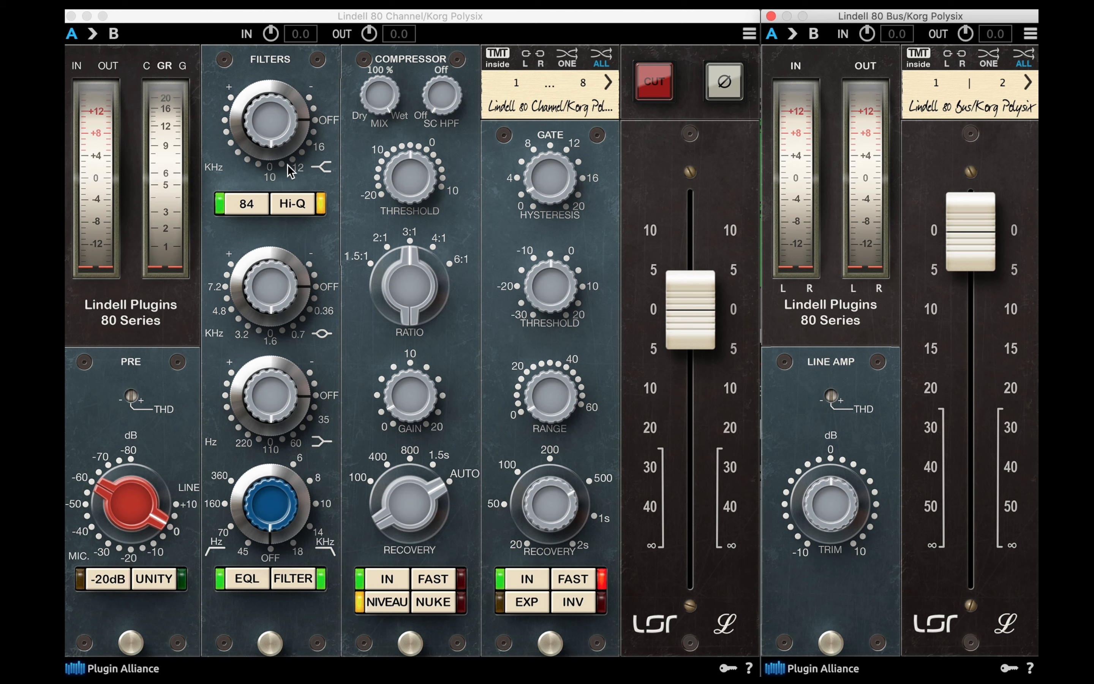
# Toggle the channel strip's 84 mode off and on to compare the two filter layouts
pyautogui.click(251, 204)
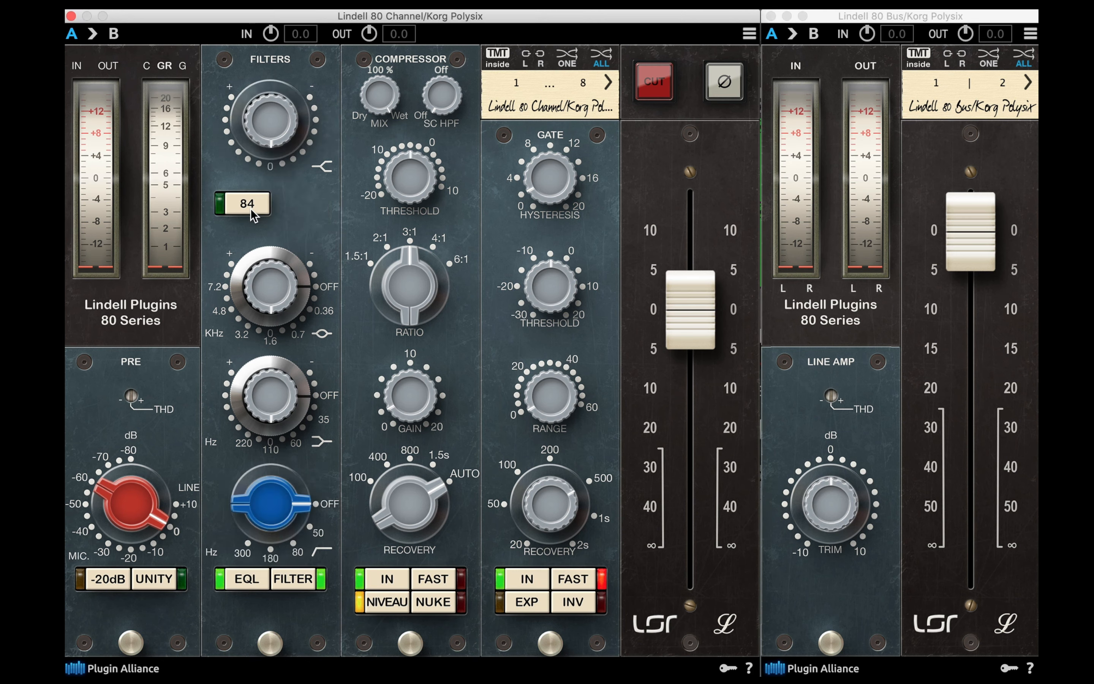
pyautogui.click(251, 208)
pyautogui.click(250, 208)
pyautogui.click(262, 204)
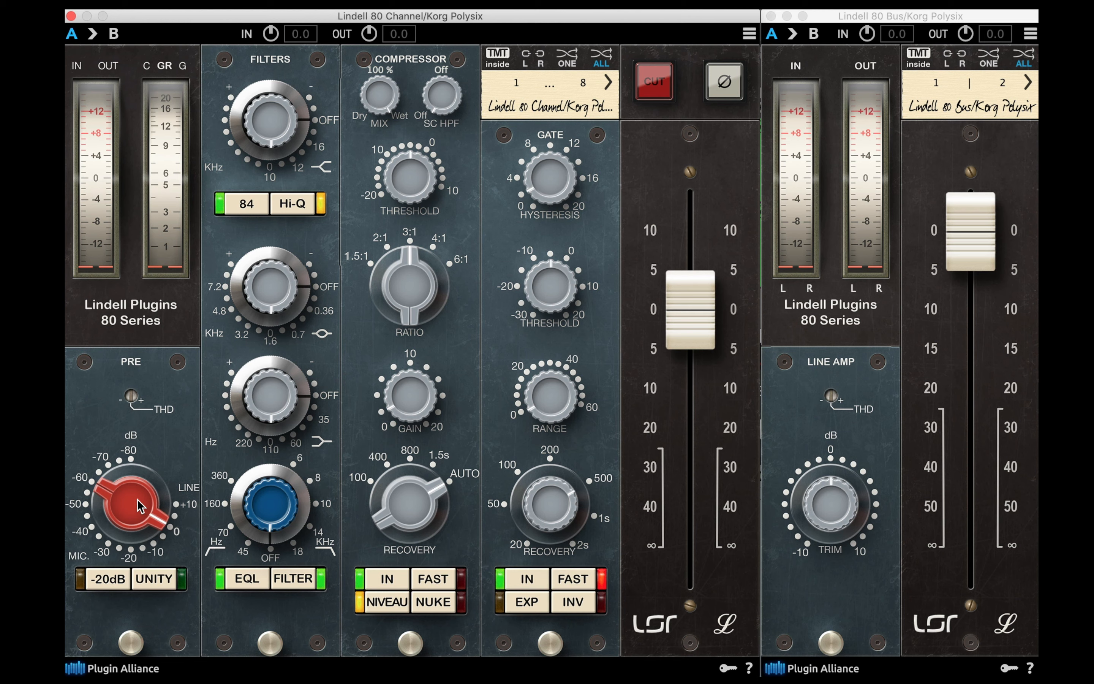
# Drive the channel preamp harder, try its THD trim, and pull the channel fader down to around -10 dB to compensate
pyautogui.moveTo(141, 506); pyautogui.dragTo(135, 489)
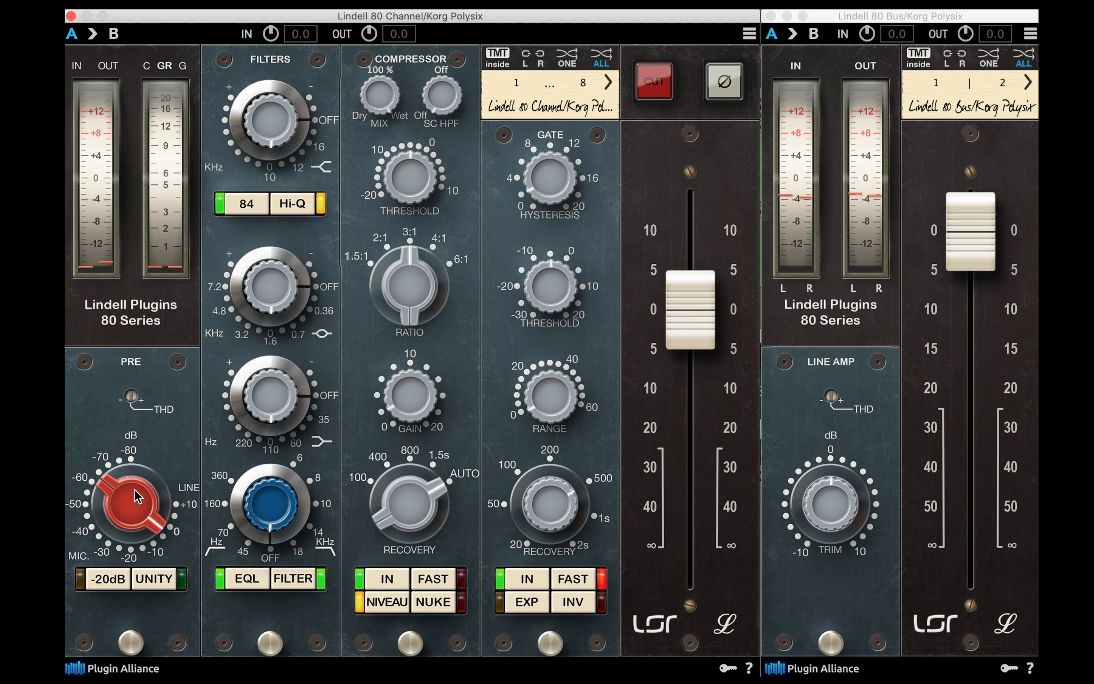
pyautogui.moveTo(692, 310); pyautogui.dragTo(693, 404)
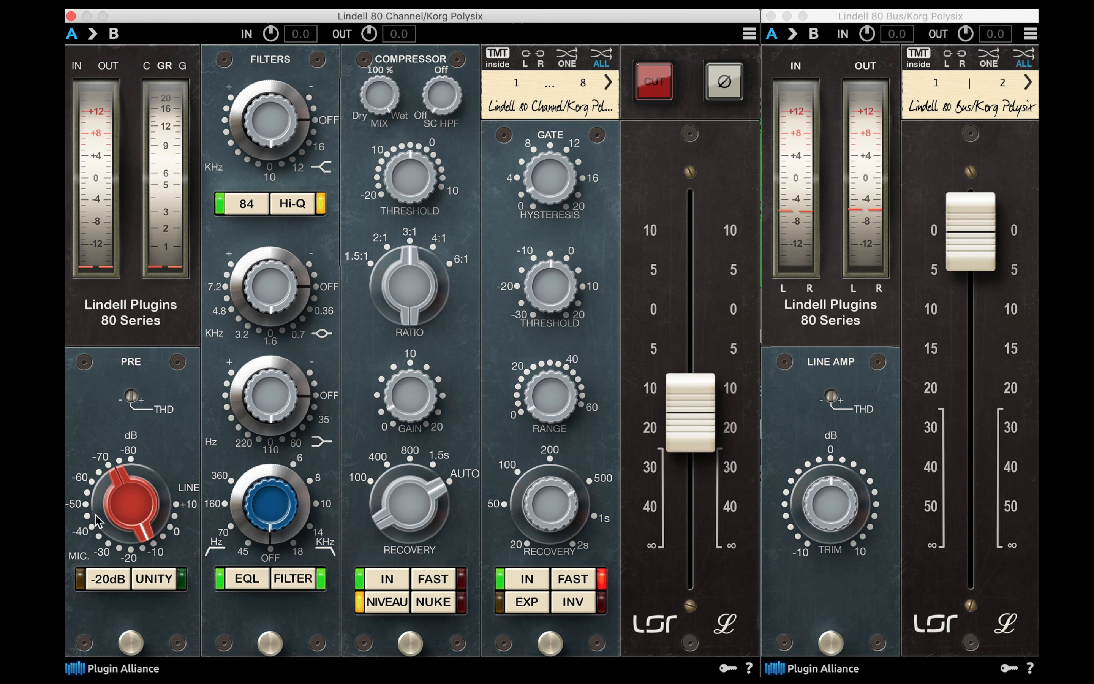
pyautogui.moveTo(119, 506)
pyautogui.mouseDown()
pyautogui.moveTo(120, 466)
pyautogui.moveTo(118, 501)
pyautogui.mouseUp()
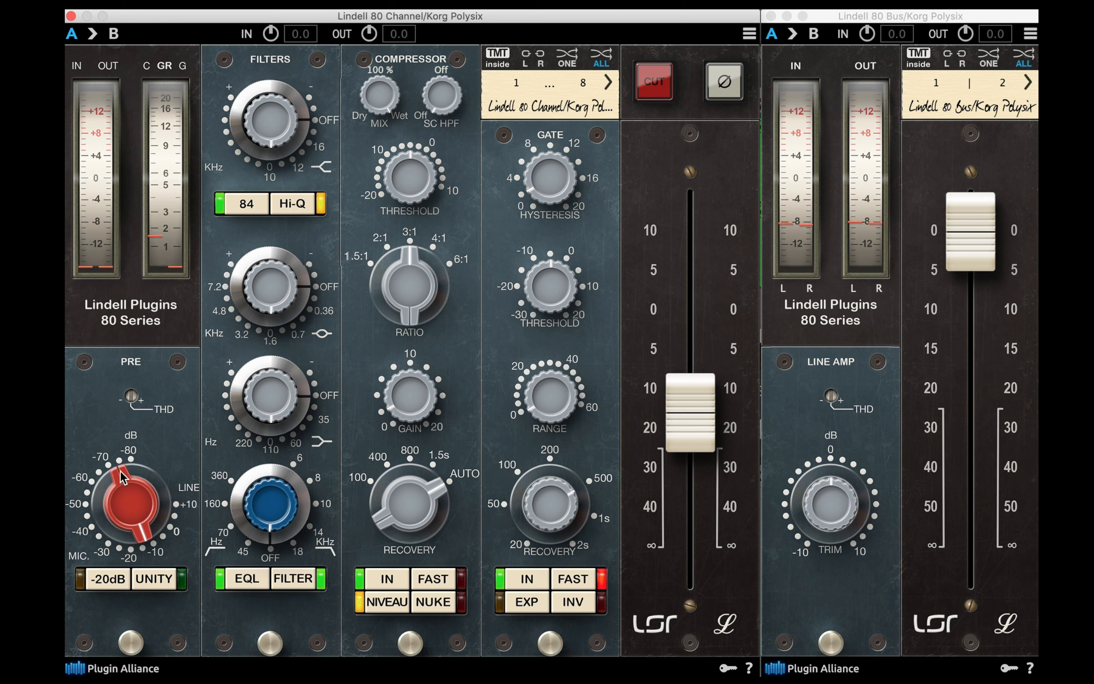
pyautogui.moveTo(131, 396); pyautogui.dragTo(136, 387)
pyautogui.moveTo(701, 407); pyautogui.dragTo(701, 402)
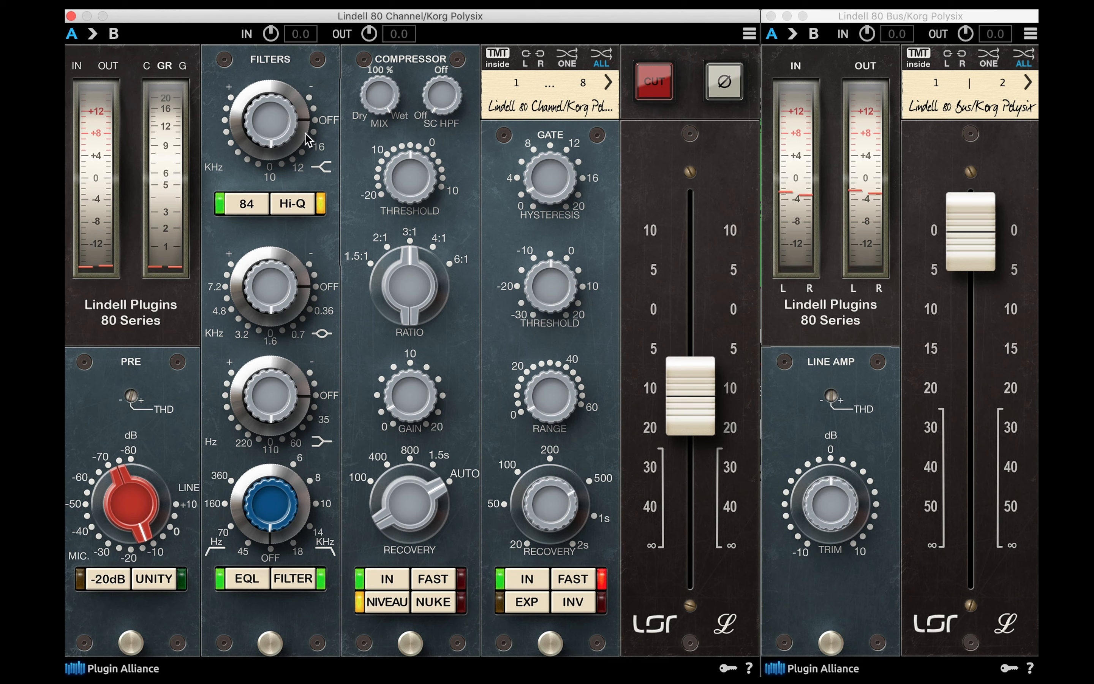
# Switch on the channel's high shelf band and adjust its frequency and gain
pyautogui.moveTo(305, 129); pyautogui.dragTo(291, 76)
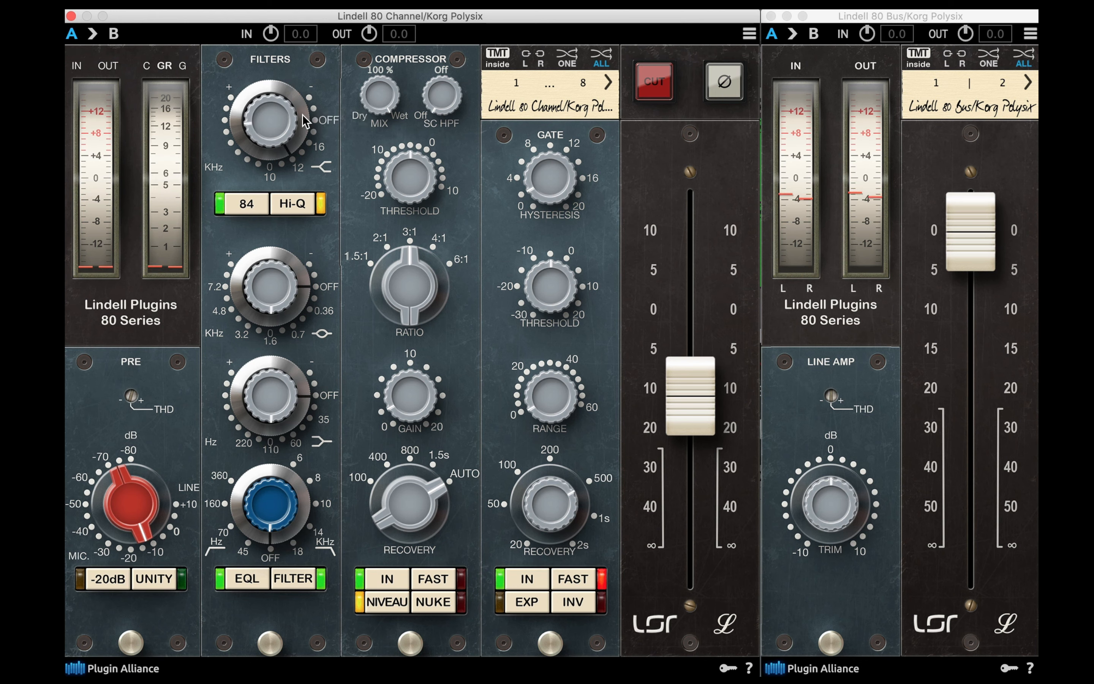
pyautogui.doubleClick(302, 115)
pyautogui.moveTo(305, 103); pyautogui.dragTo(310, 131)
pyautogui.moveTo(306, 123)
pyautogui.mouseDown()
pyautogui.moveTo(309, 144)
pyautogui.moveTo(312, 117)
pyautogui.moveTo(294, 125)
pyautogui.mouseUp()
# Switch the channel's mid band to 1.6 kHz and adjust its gain
pyautogui.moveTo(276, 276)
pyautogui.mouseDown()
pyautogui.moveTo(267, 237)
pyautogui.moveTo(265, 283)
pyautogui.mouseUp()
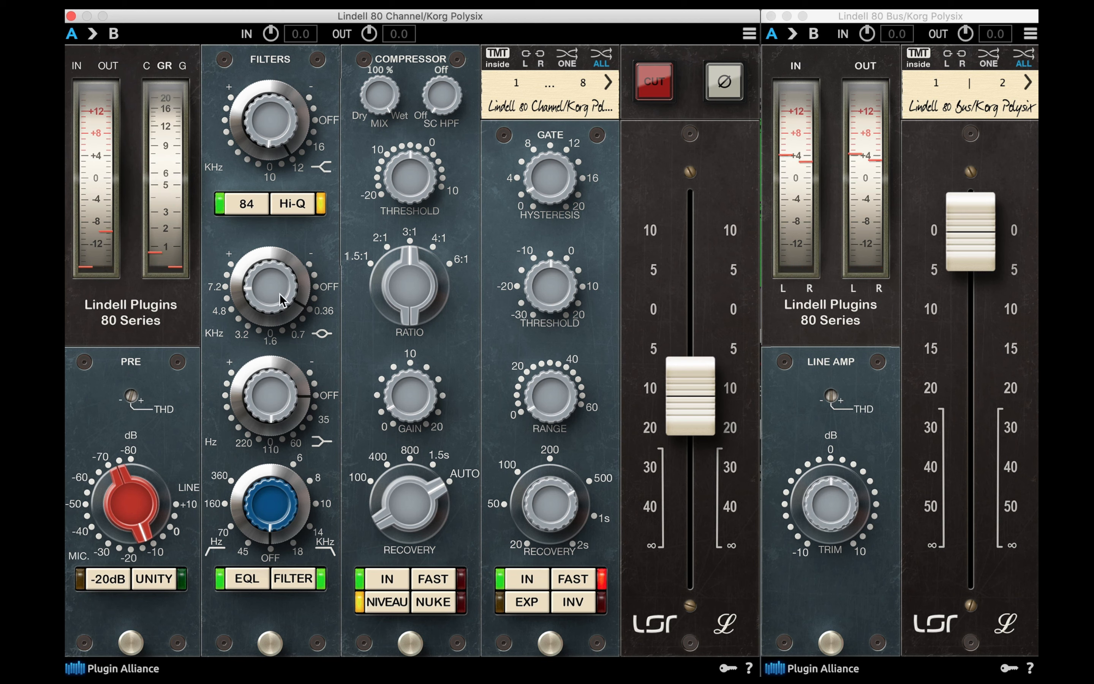
pyautogui.moveTo(296, 284); pyautogui.dragTo(282, 235)
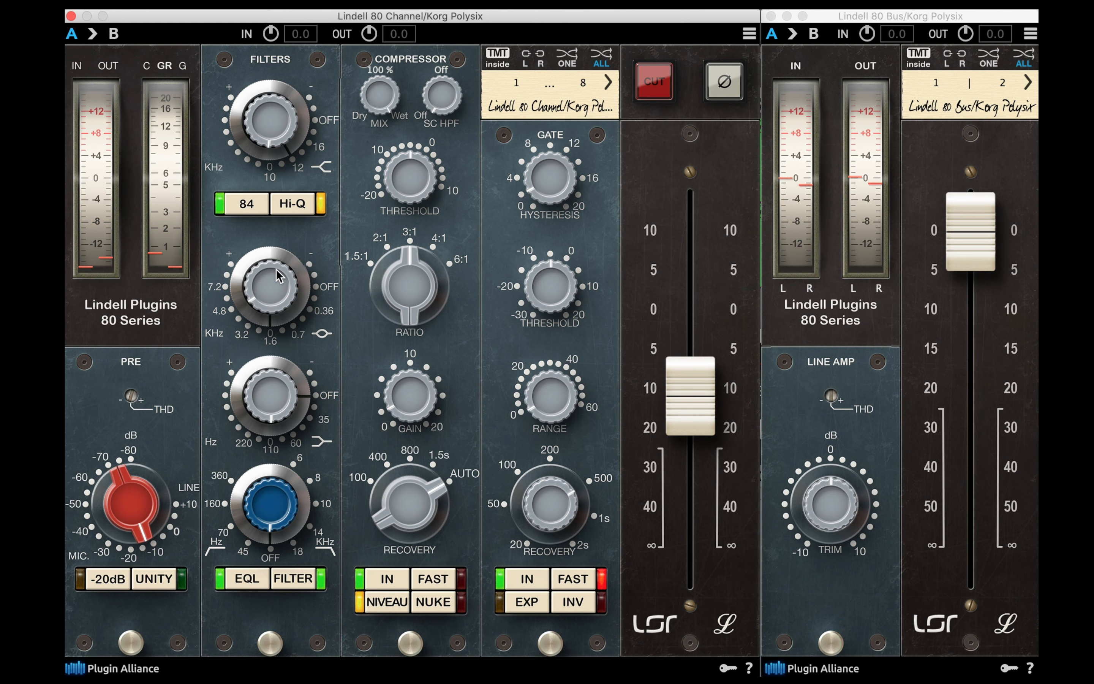
pyautogui.moveTo(276, 281); pyautogui.dragTo(274, 297)
# Switch on the channel's low shelf band, adjust its gain and try the 35, 60, 110 and 220 Hz frequencies
pyautogui.moveTo(300, 385); pyautogui.dragTo(299, 376)
pyautogui.moveTo(282, 375); pyautogui.dragTo(287, 344)
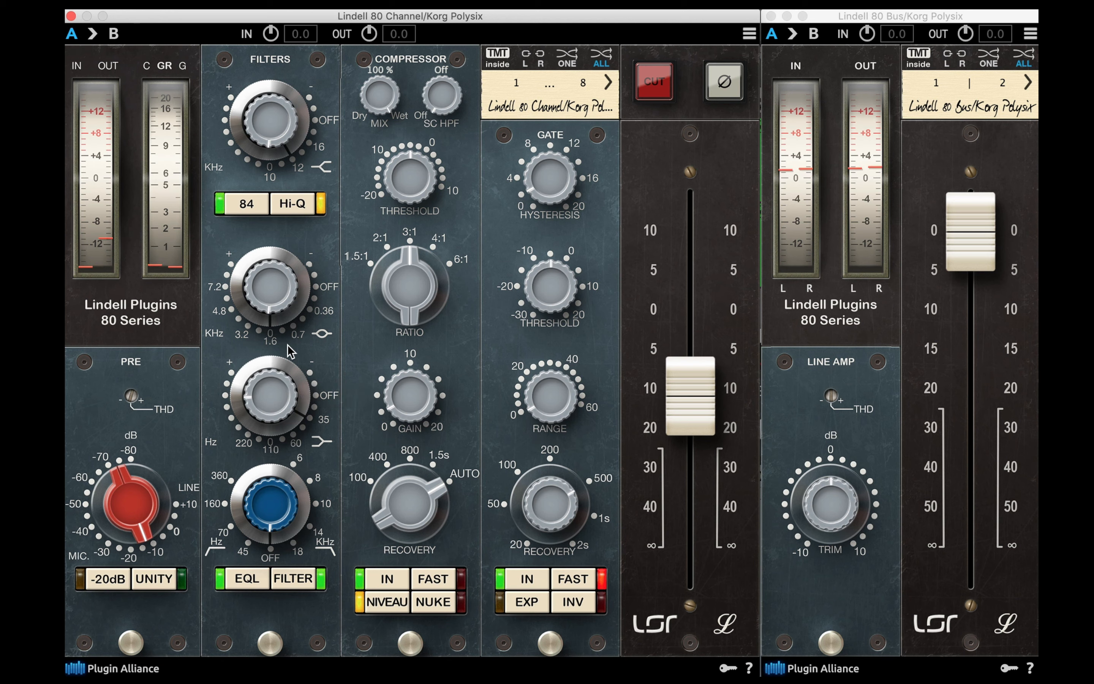
pyautogui.moveTo(291, 384); pyautogui.dragTo(298, 400)
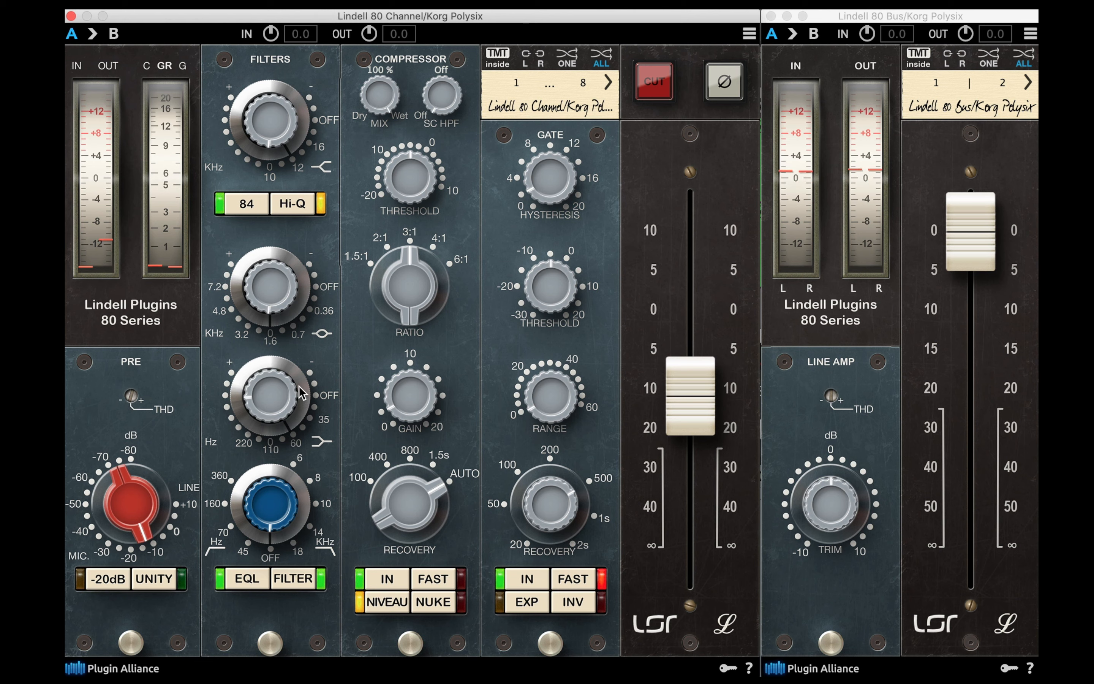
pyautogui.moveTo(298, 385); pyautogui.dragTo(298, 375)
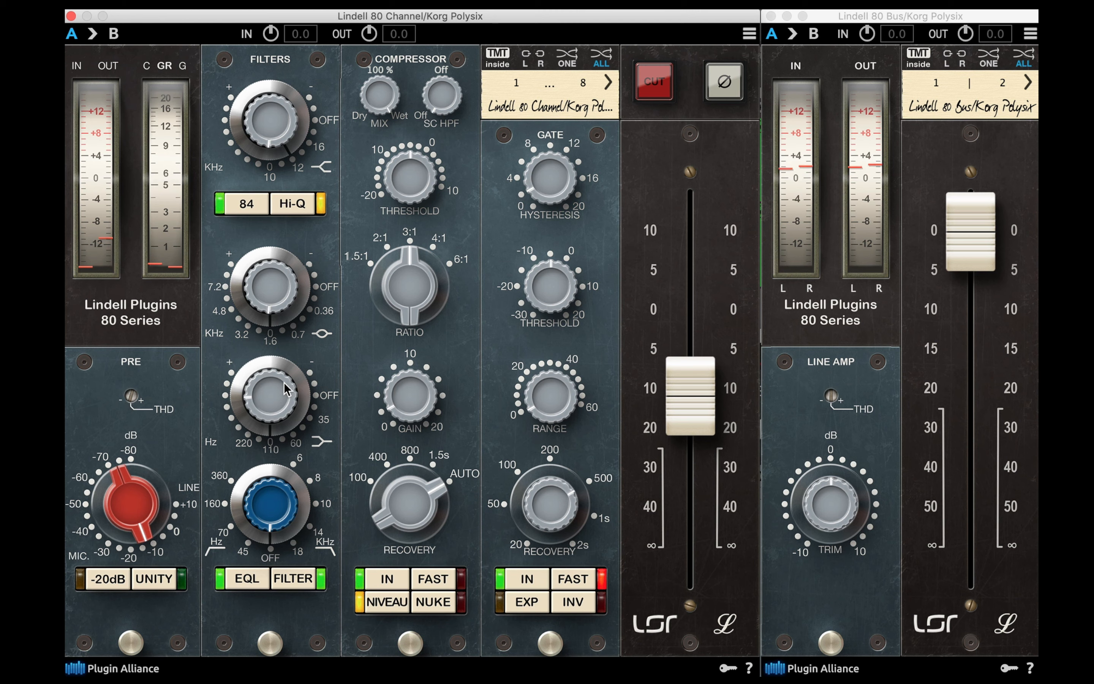
pyautogui.moveTo(300, 397); pyautogui.dragTo(300, 387)
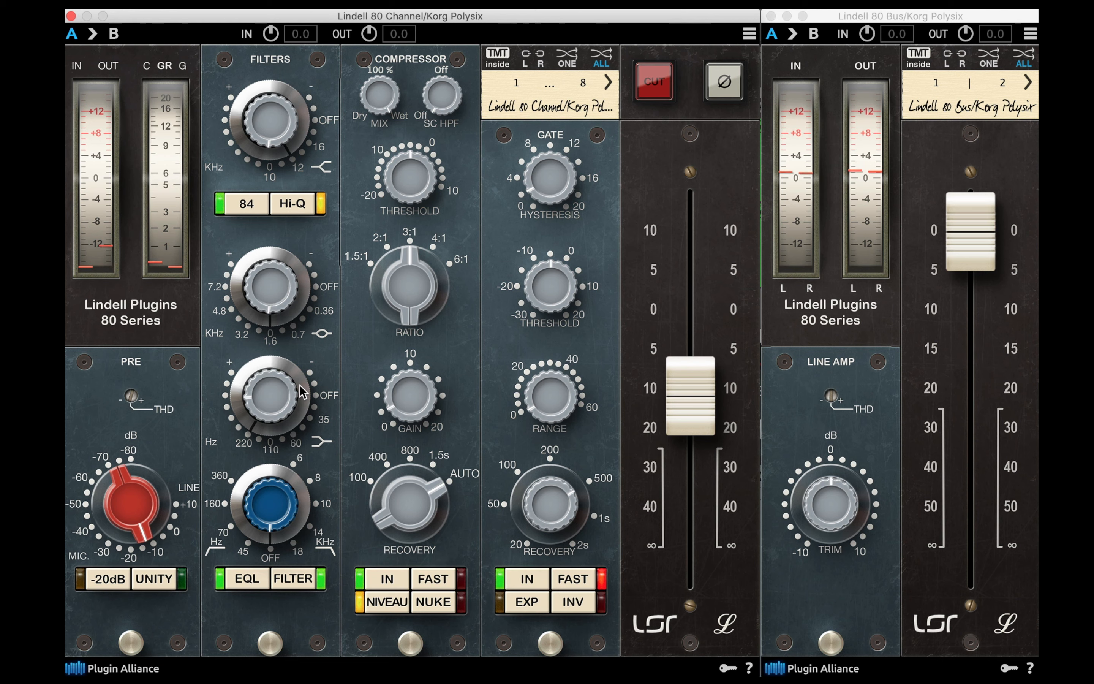
pyautogui.moveTo(300, 386); pyautogui.dragTo(301, 435)
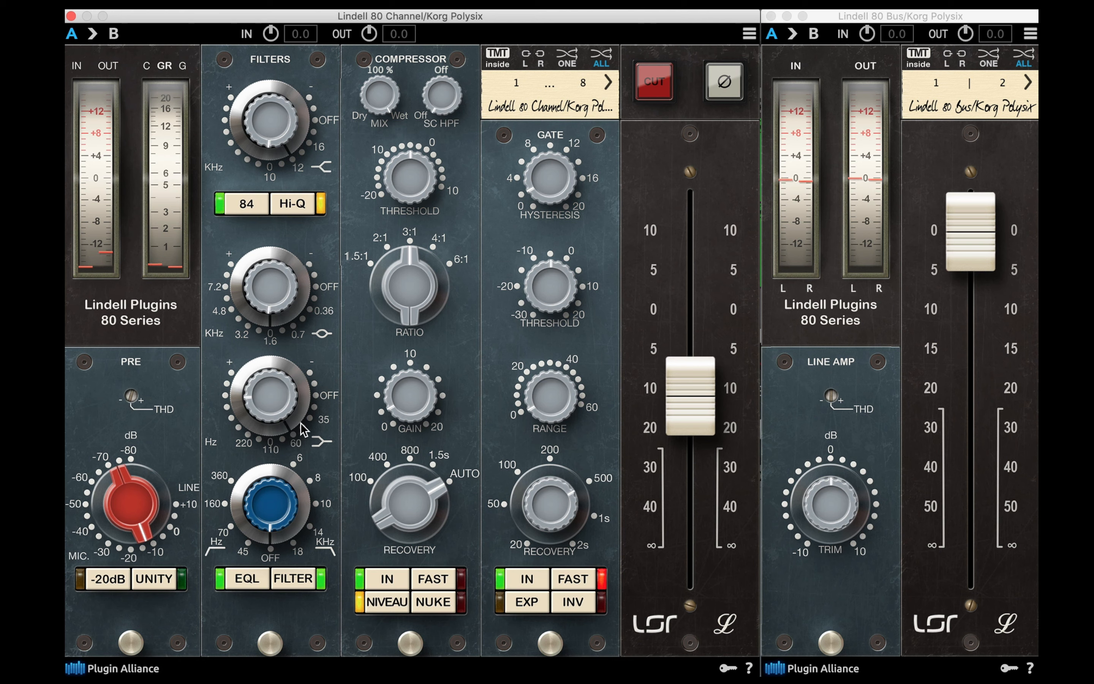
pyautogui.moveTo(301, 422); pyautogui.dragTo(301, 430)
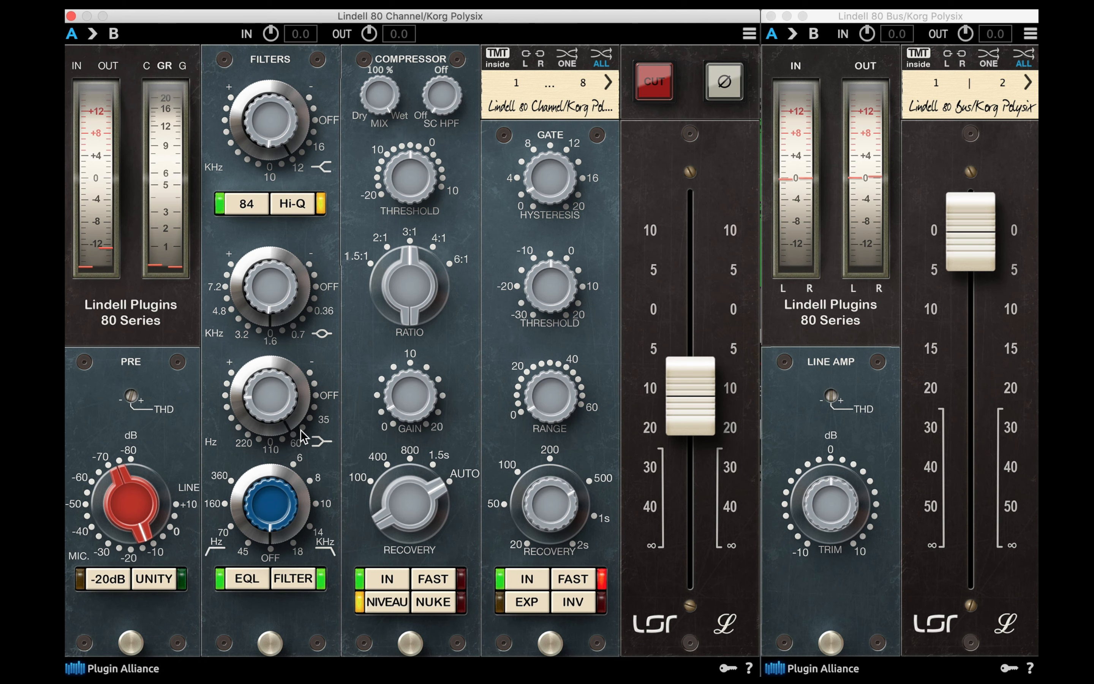
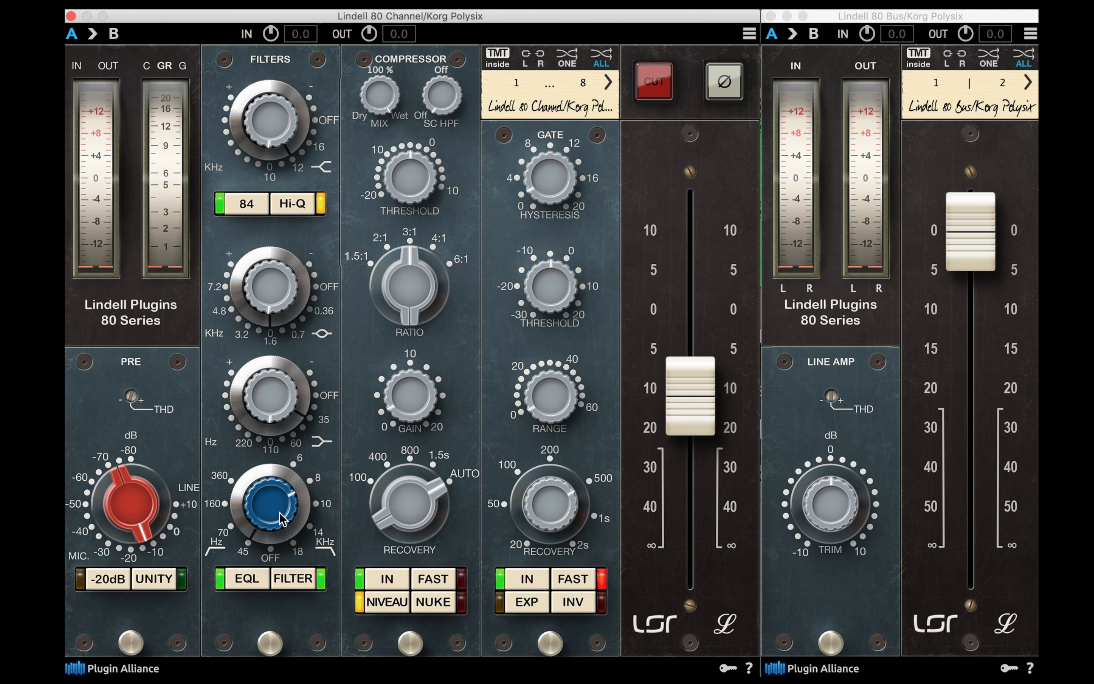
# Set the channel compressor's sidechain high-pass filter to 54.6 Hz, its threshold to -20 dB and its recovery to 400
pyautogui.moveTo(442, 98); pyautogui.dragTo(442, 64)
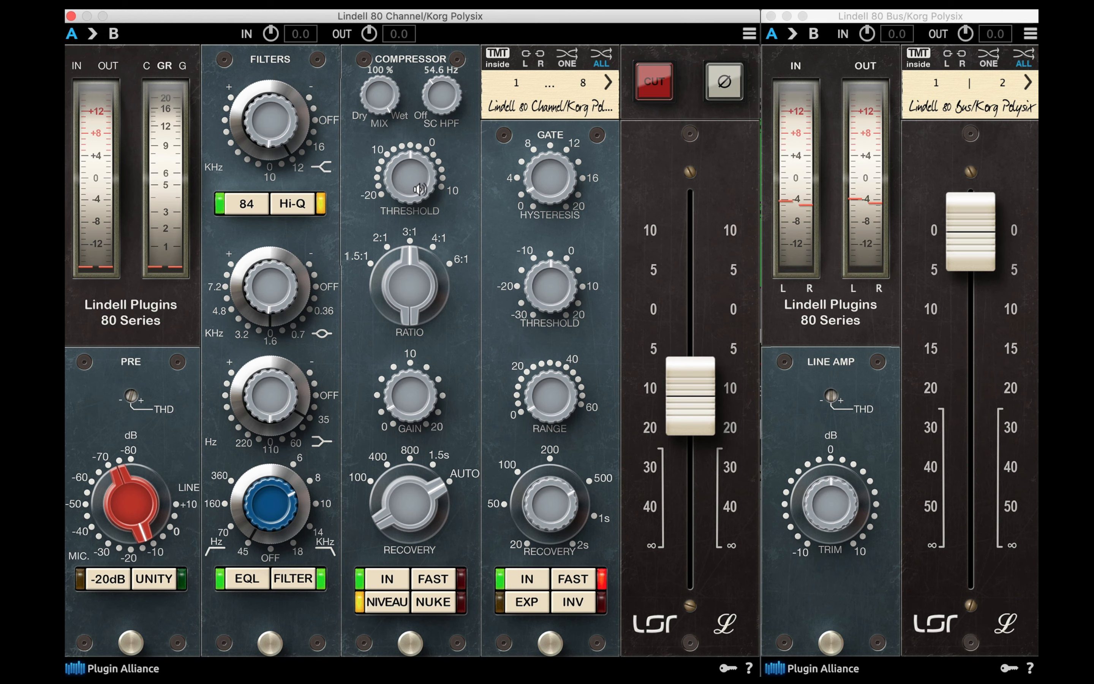
pyautogui.moveTo(420, 194); pyautogui.dragTo(420, 302)
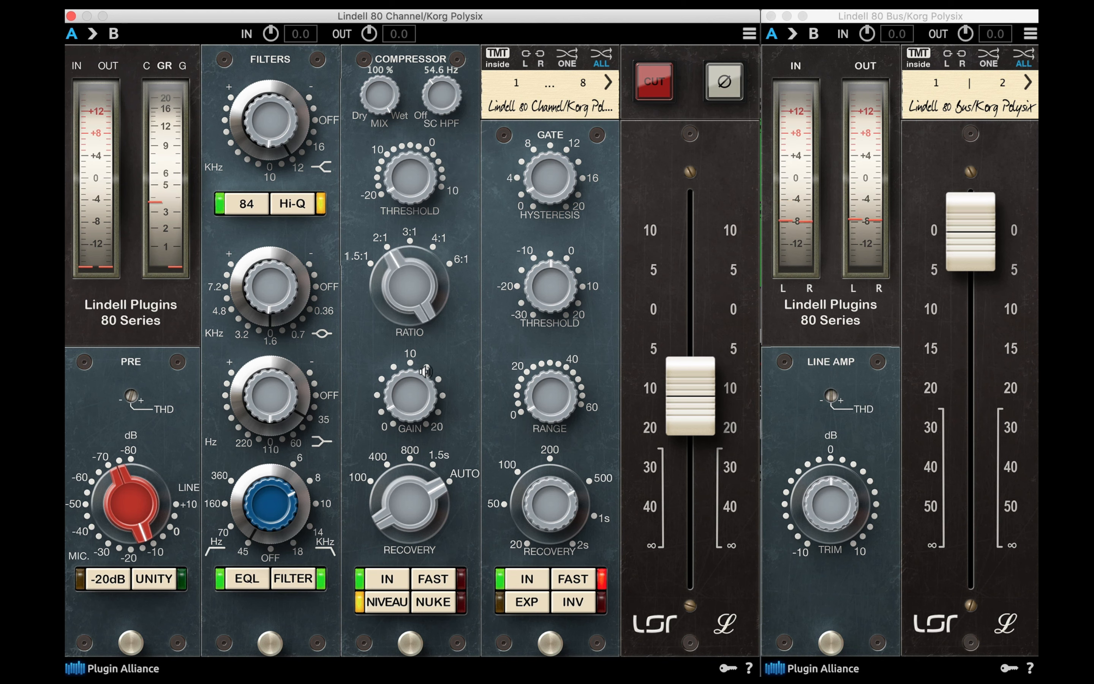
pyautogui.moveTo(421, 509); pyautogui.dragTo(420, 545)
# Raise the channel compressor's threshold and reduce its dry/wet mix to 48 %
pyautogui.moveTo(419, 166)
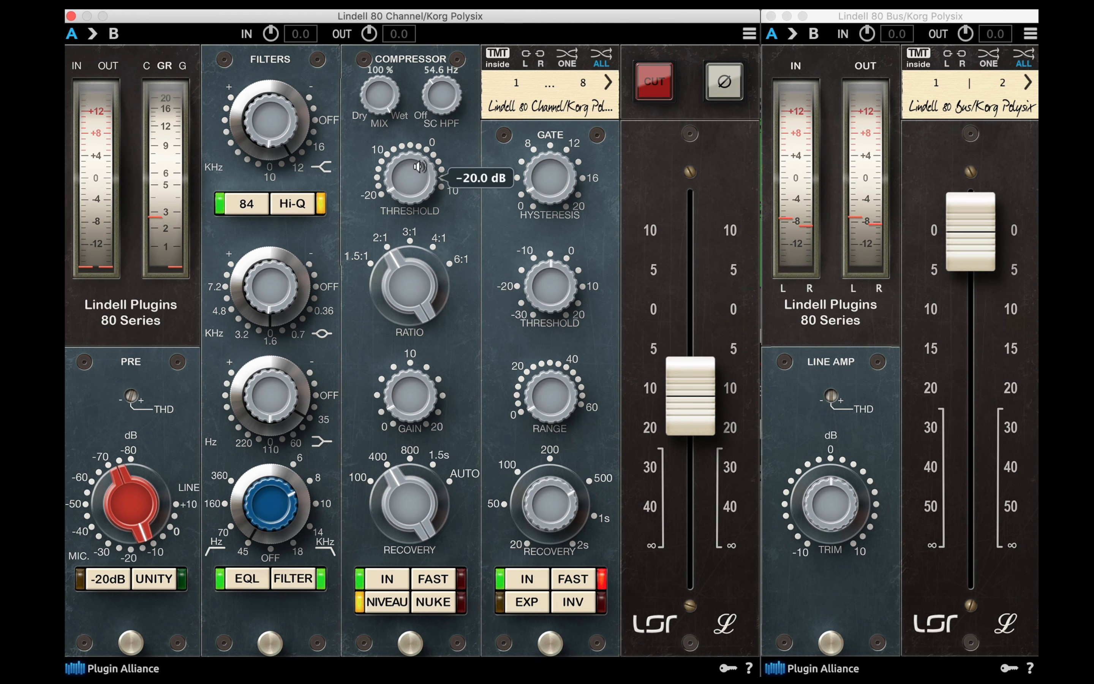
pyautogui.moveTo(419, 166); pyautogui.dragTo(412, 111)
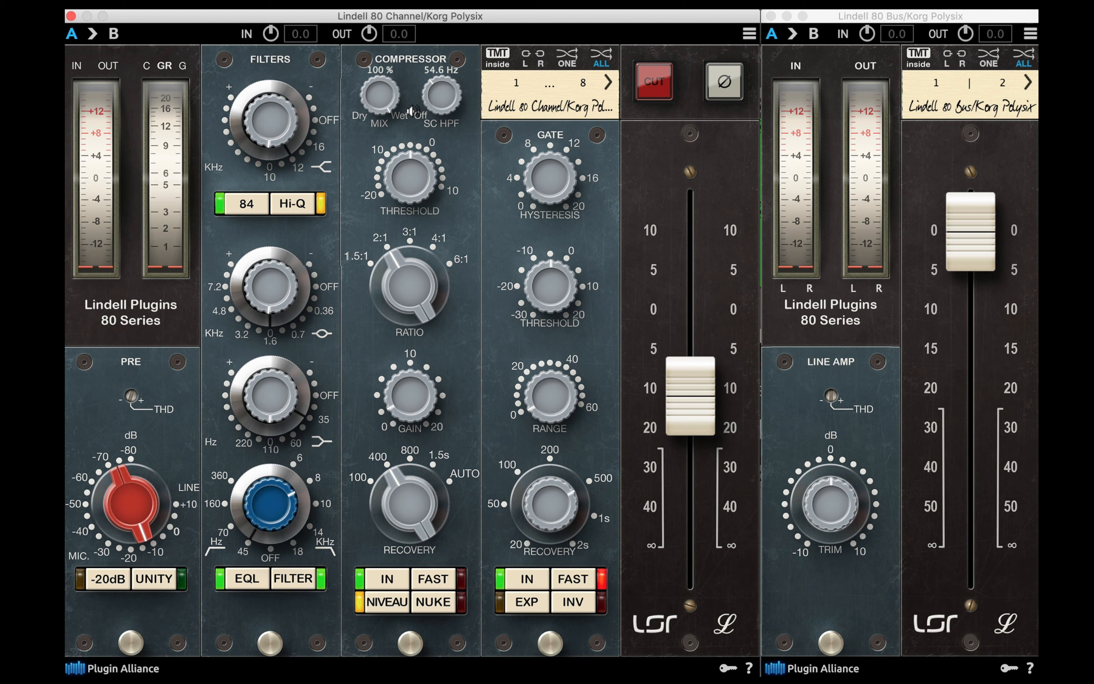
pyautogui.moveTo(381, 96); pyautogui.dragTo(378, 151)
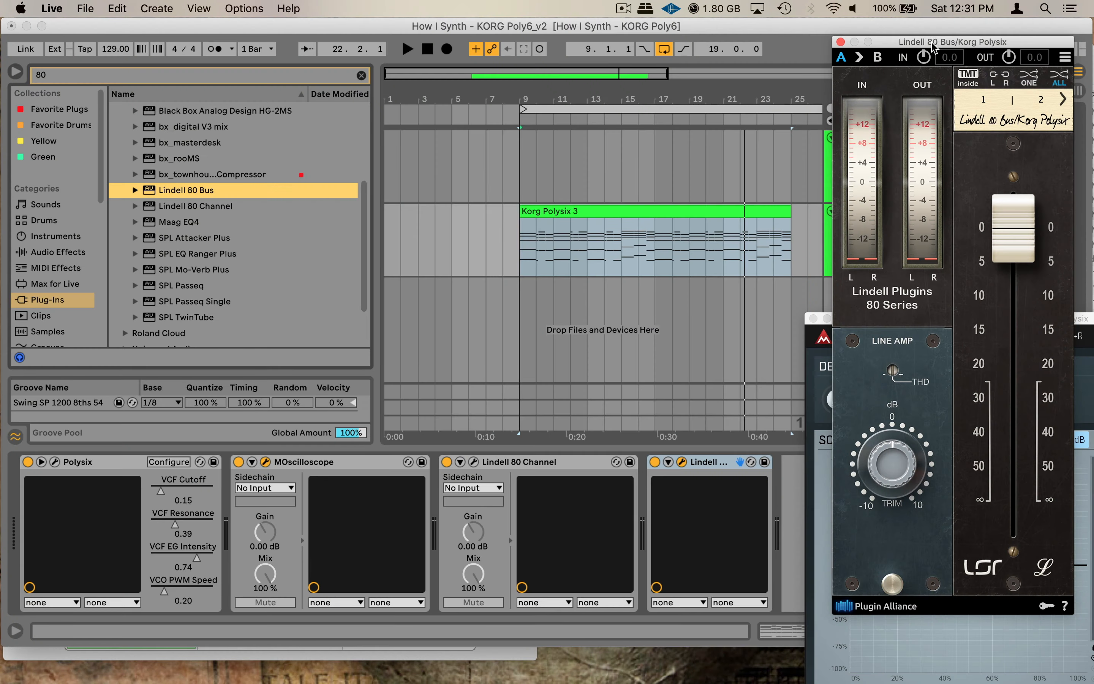
# Adjust the THD and trim of the Lindell 80 Bus line amp, and close the plug-in window
pyautogui.moveTo(932, 45); pyautogui.dragTo(479, 53)
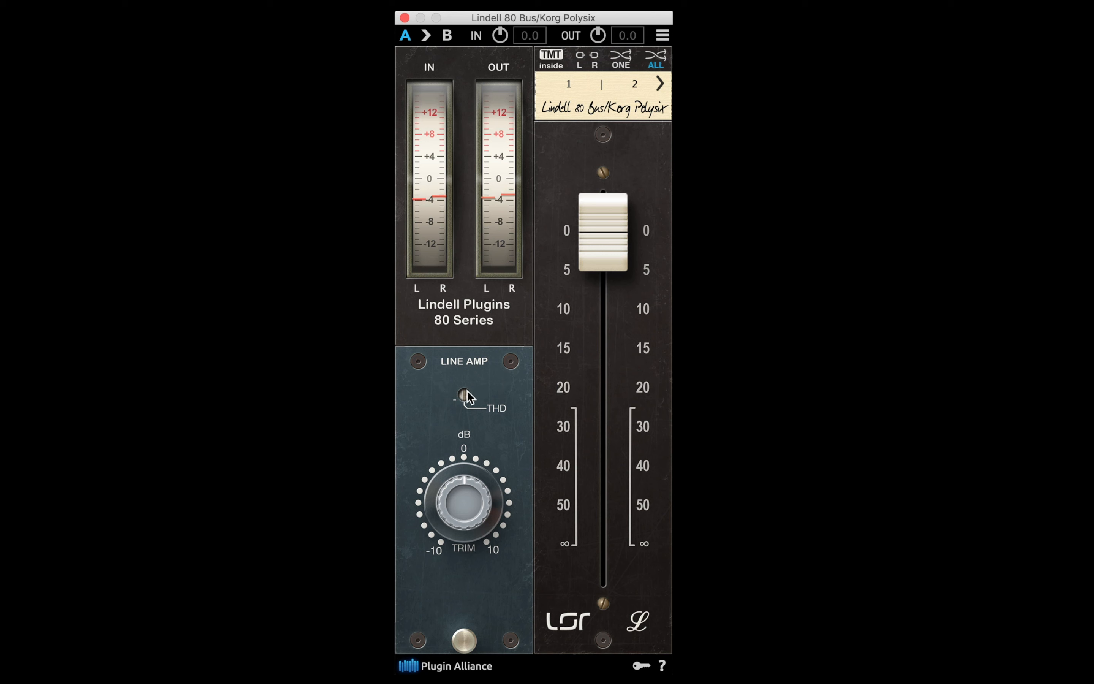
pyautogui.moveTo(466, 395)
pyautogui.moveTo(465, 393); pyautogui.dragTo(469, 344)
pyautogui.moveTo(465, 396); pyautogui.dragTo(459, 402)
pyautogui.moveTo(467, 397); pyautogui.dragTo(467, 392)
pyautogui.moveTo(479, 476); pyautogui.dragTo(479, 472)
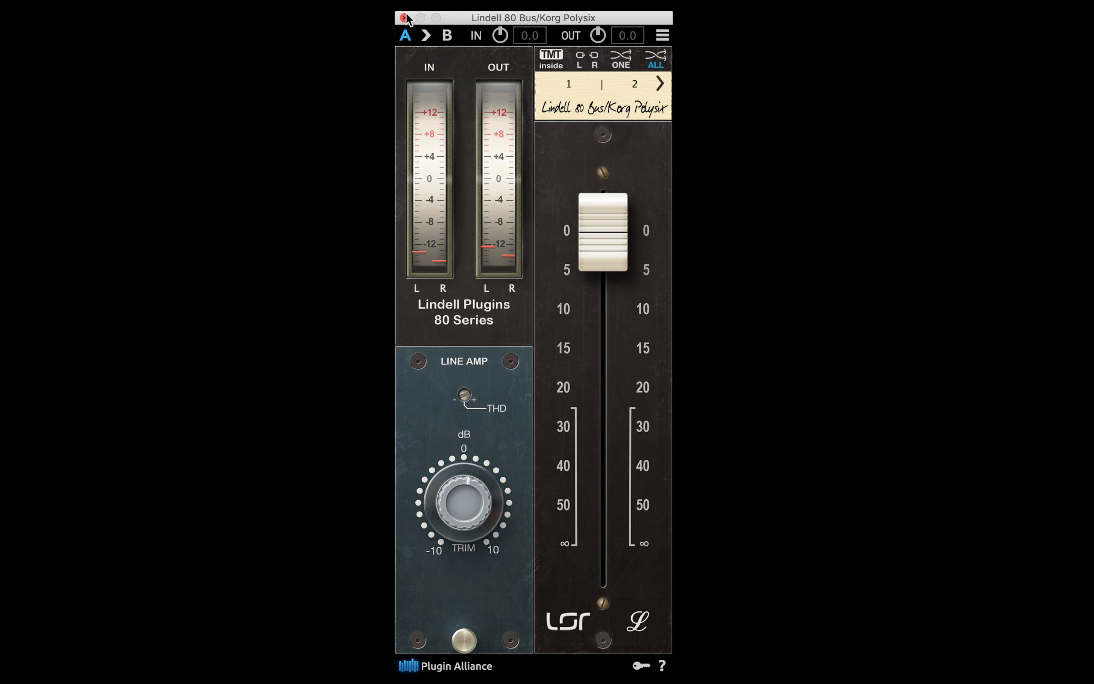
pyautogui.click(404, 18)
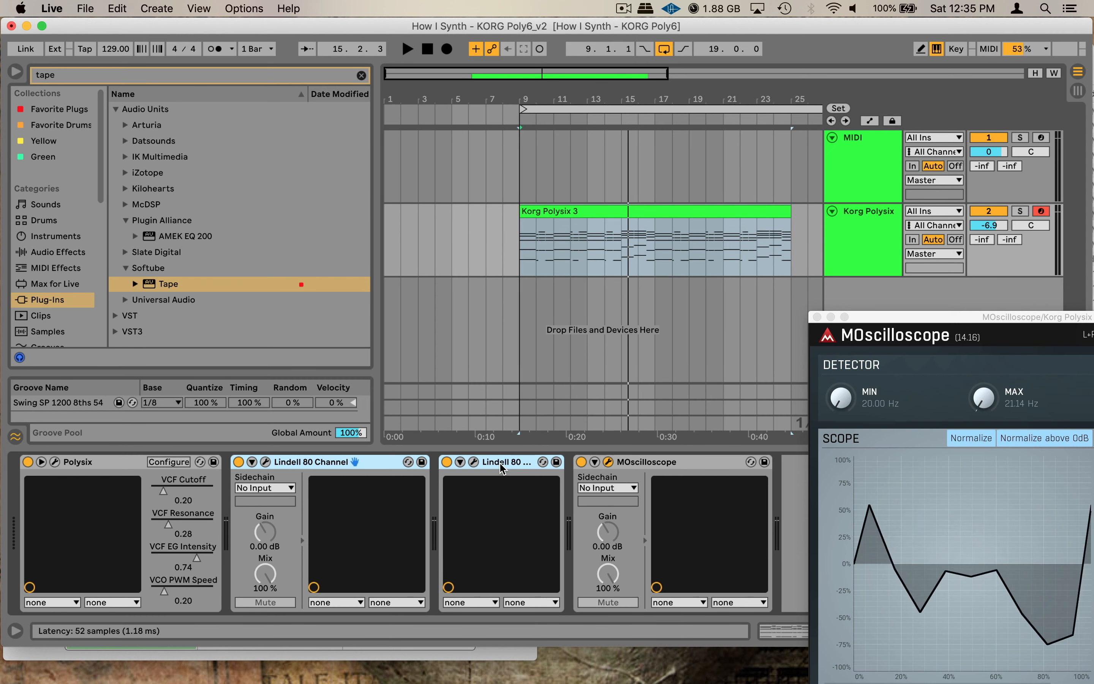
# Group Lindell 80 Channel and Lindell 80 Bus into an audio effect rack and open both plug-in windows
pyautogui.press('super+g')
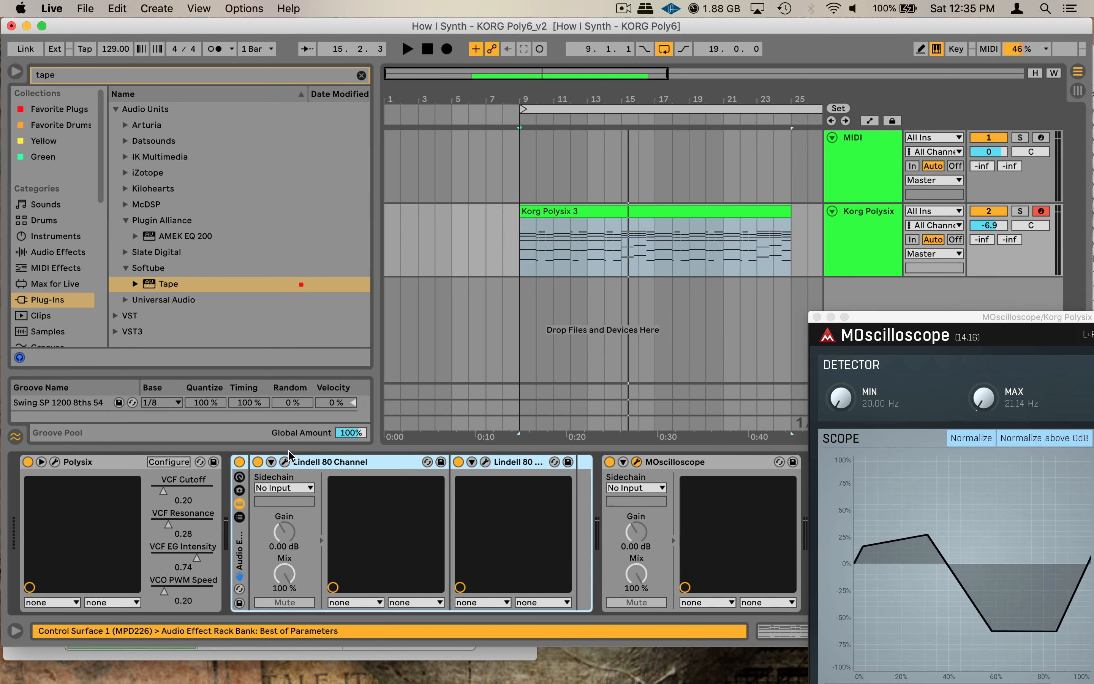
pyautogui.click(486, 461)
pyautogui.click(285, 461)
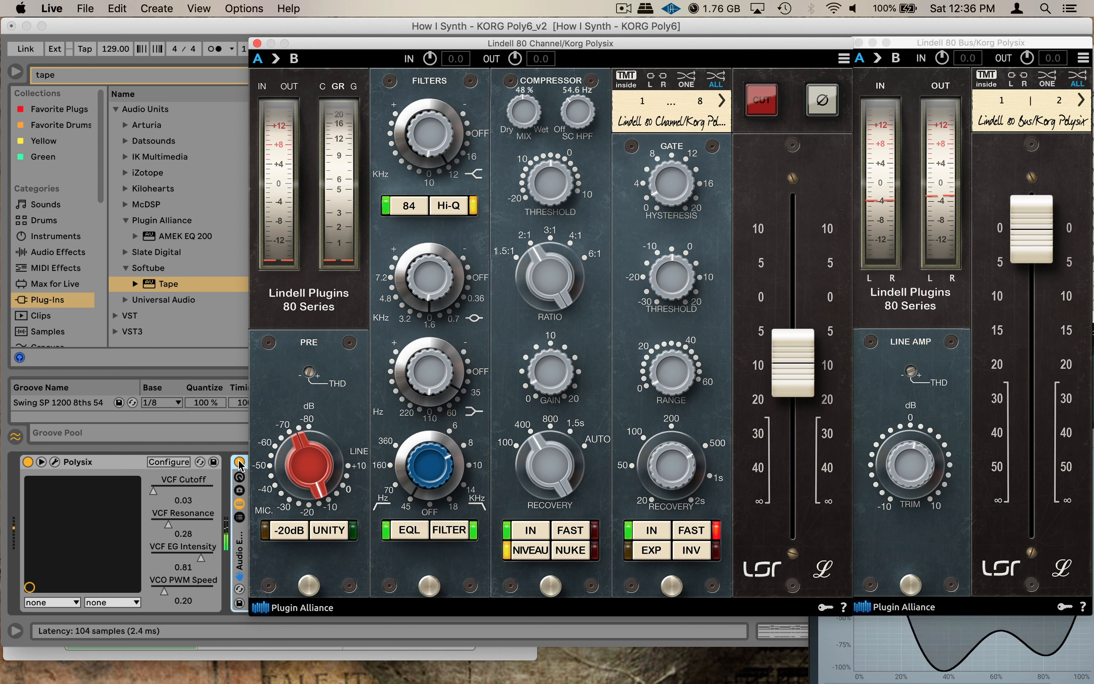
# Bypass and re-enable the audio effect rack to compare the sound, and reopen the Polysix window
pyautogui.click(240, 463)
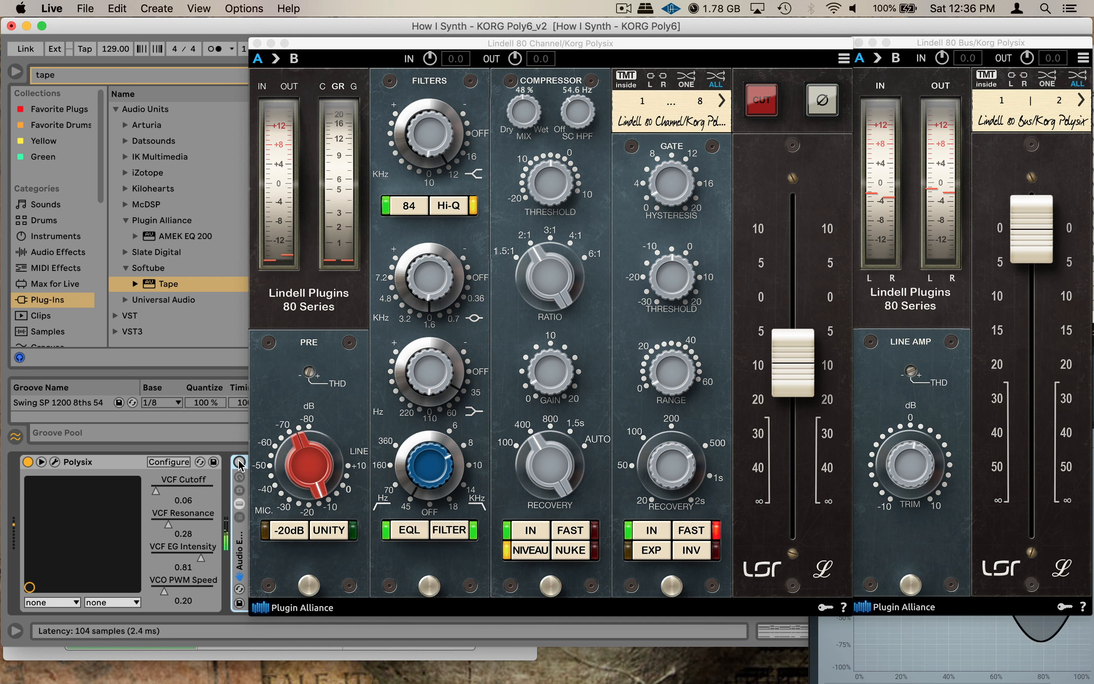
pyautogui.click(238, 461)
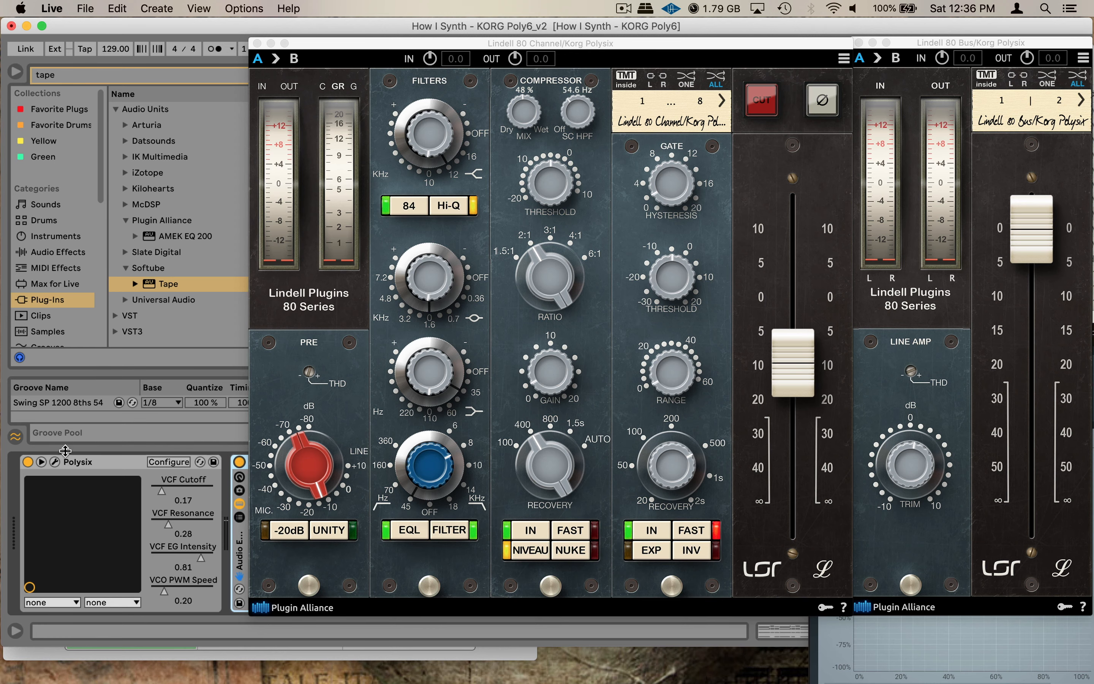
pyautogui.click(54, 462)
pyautogui.moveTo(487, 75); pyautogui.dragTo(509, 47)
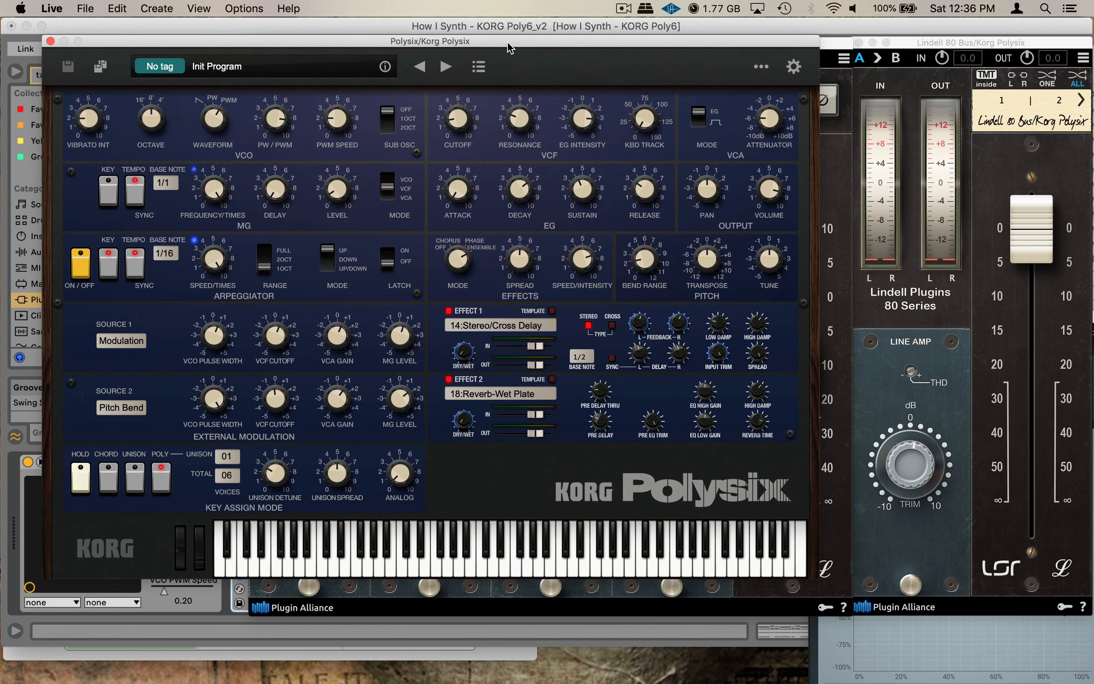